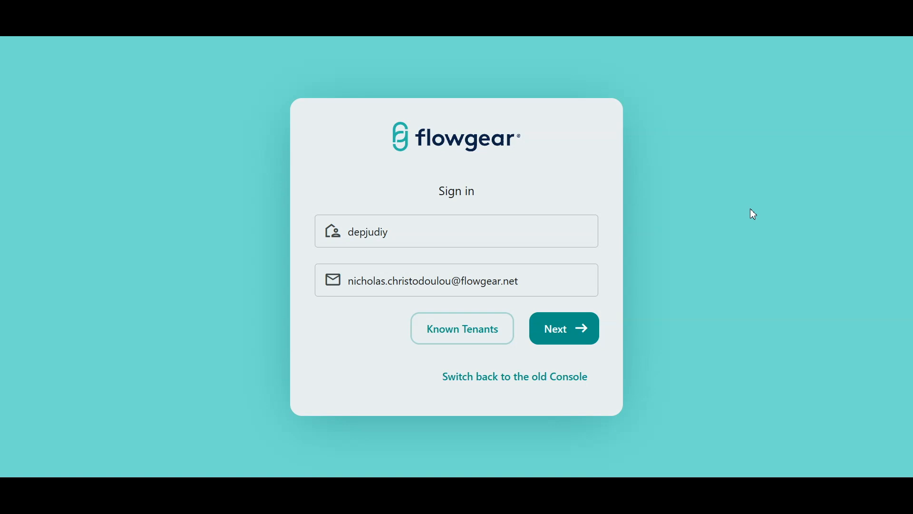
Submit the prefilled tenant and email address to continue signing in
left_click(480, 231)
left_click(531, 288)
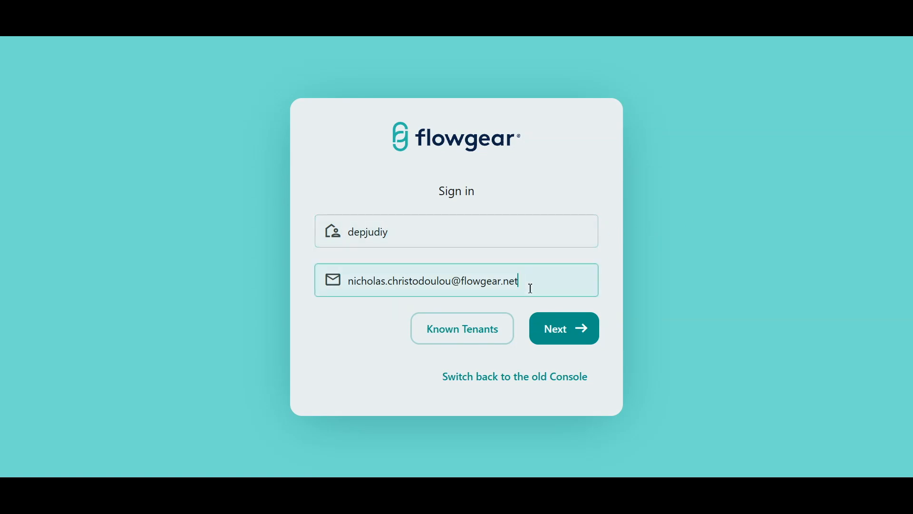
left_click(556, 328)
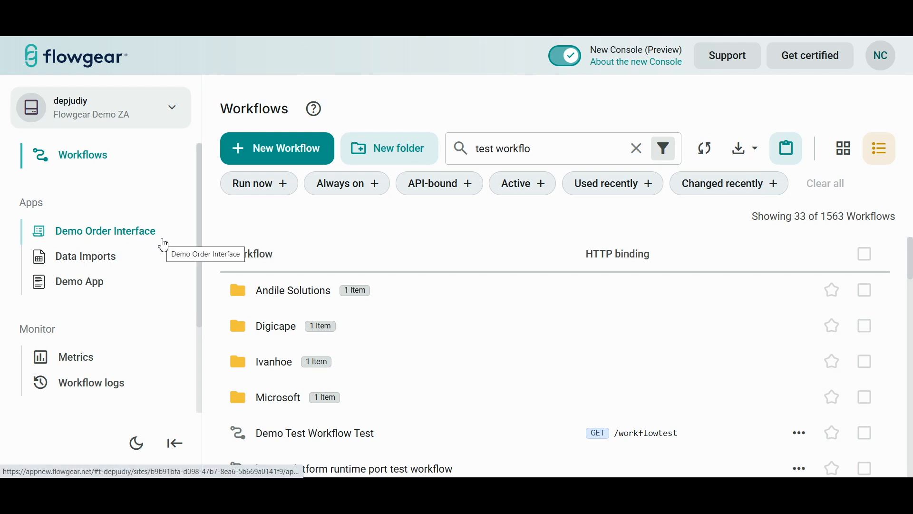
Open the list of DropPoints to view their status and latency
scroll(163, 245, "down", 3)
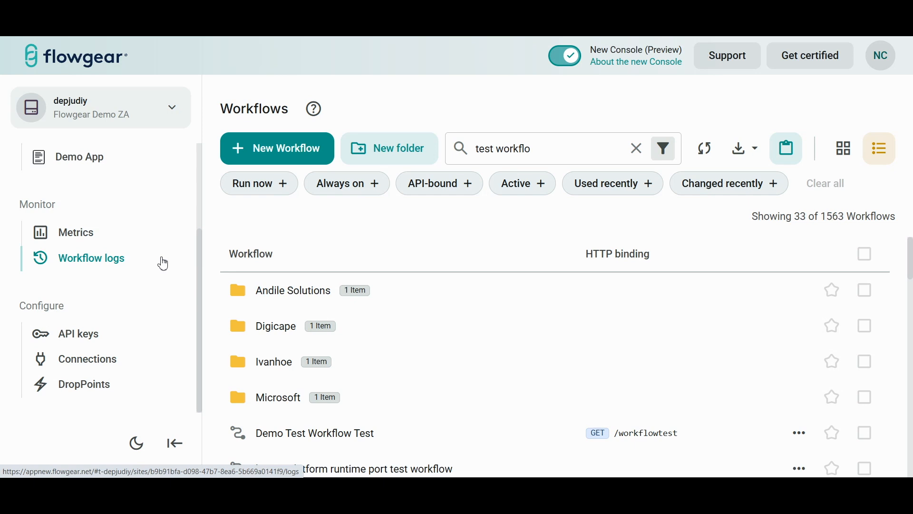
left_click(100, 396)
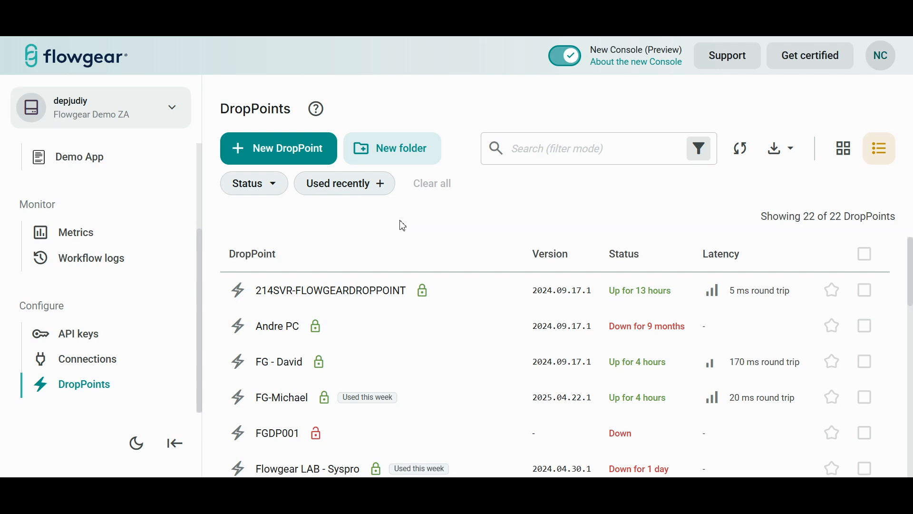
Open the Salesforce Sandbox [OAuth] connection from the list of connections
left_click(98, 371)
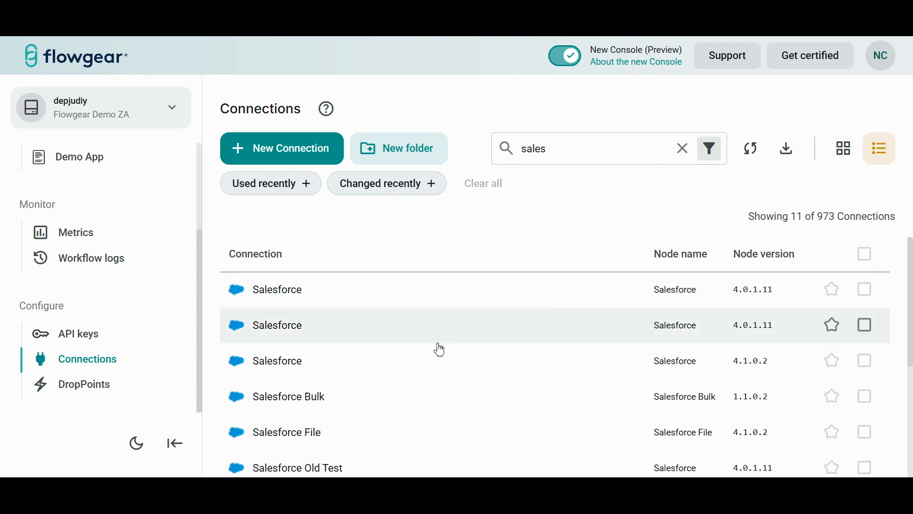
scroll(436, 347, "down", 4)
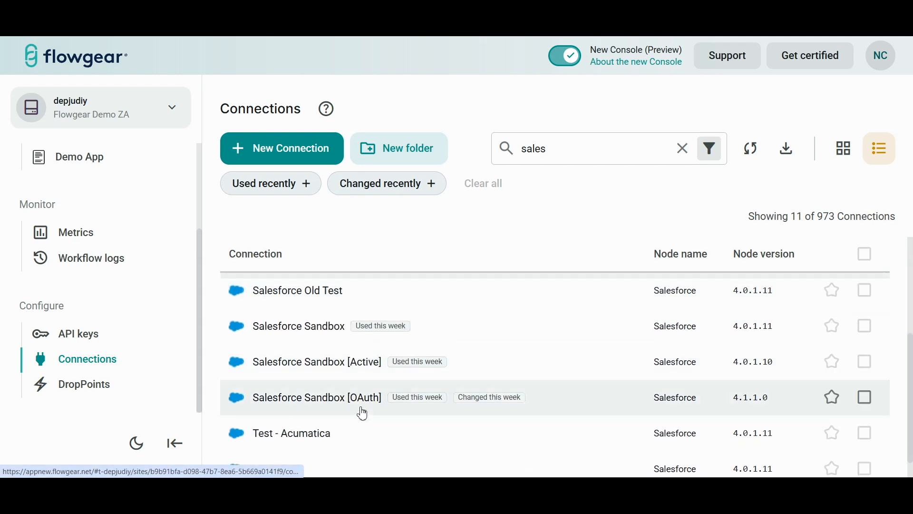
left_click(362, 414)
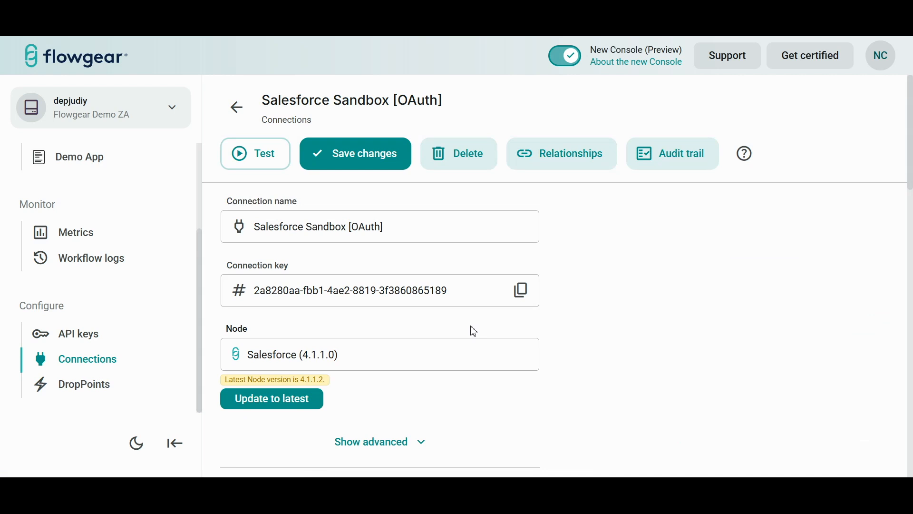
Review the connection's settings, test the connection and dismiss the test notification
scroll(471, 330, "down", 8)
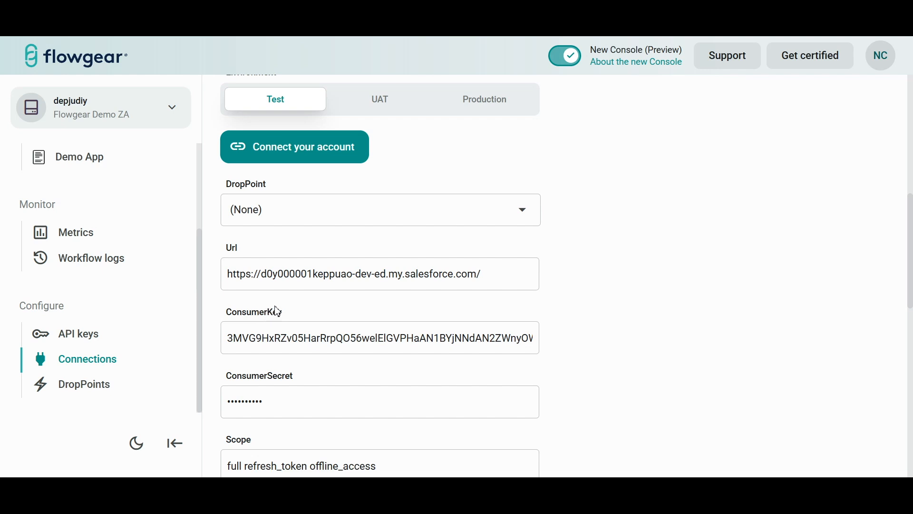
scroll(279, 311, "up", 8)
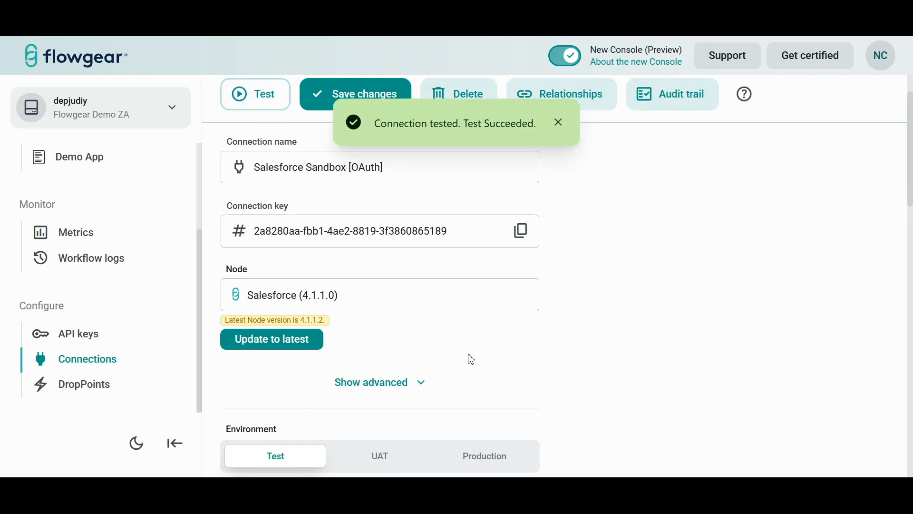
left_click(558, 123)
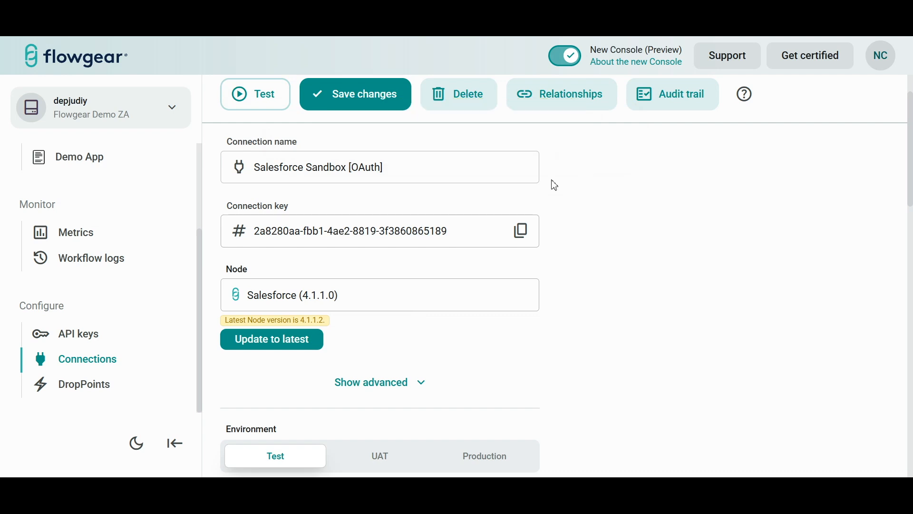
Compare the connection's settings across the UAT, Production and Test environments, ending on UAT
scroll(551, 206, "down", 4)
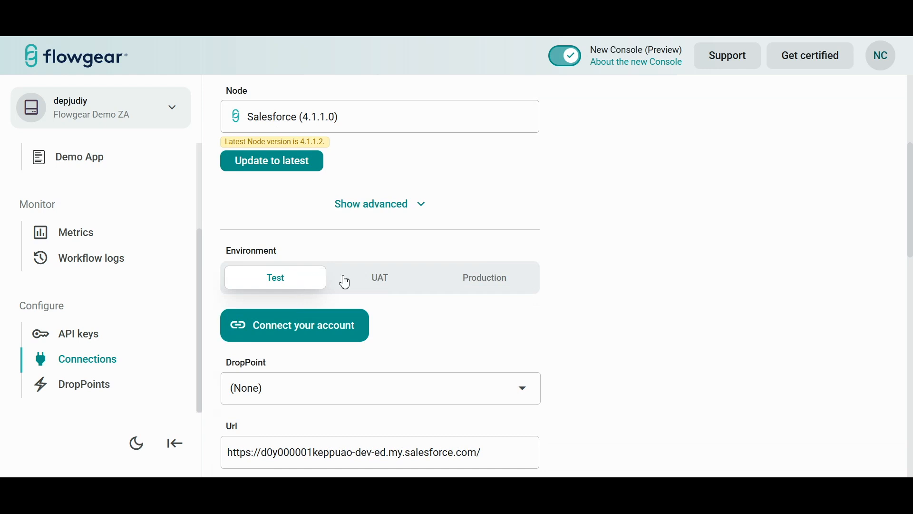
left_click(380, 284)
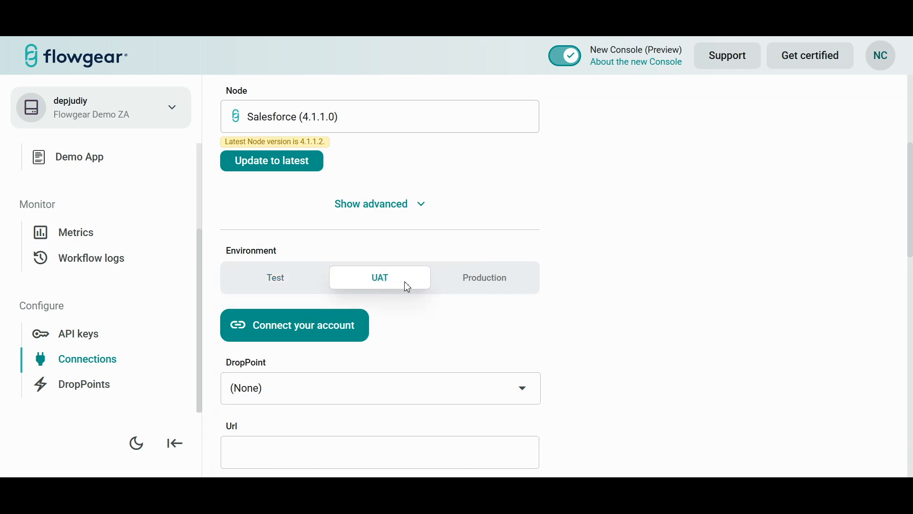
left_click(480, 286)
left_click(287, 281)
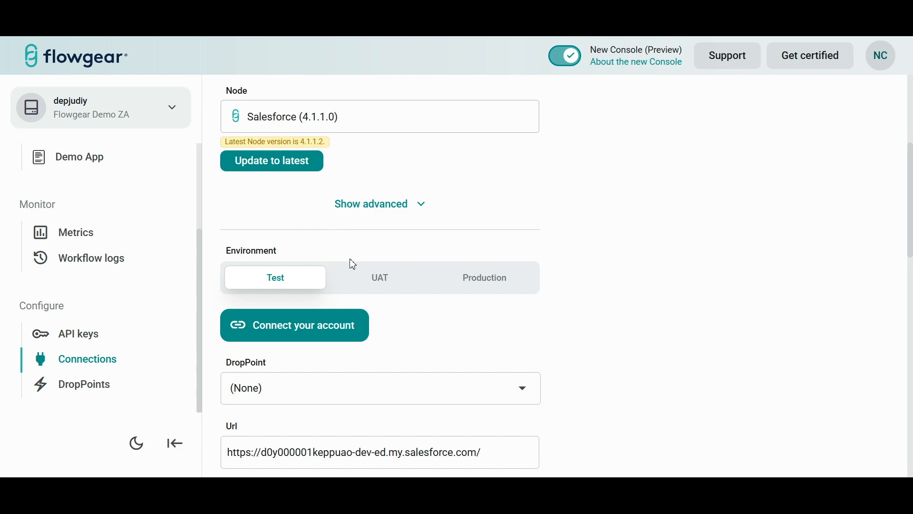
left_click(375, 274)
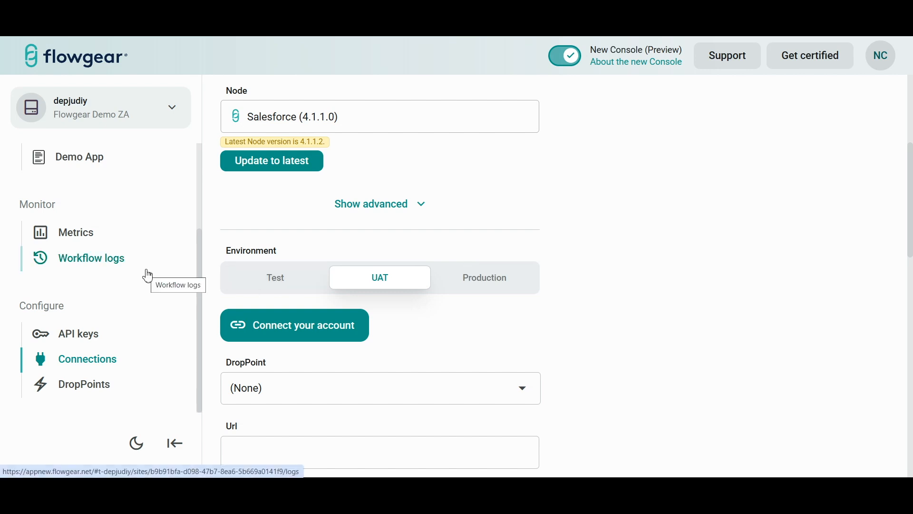
Open the workflow logs and search the start and trigger entries for all workflows
left_click(94, 259)
left_click(535, 348)
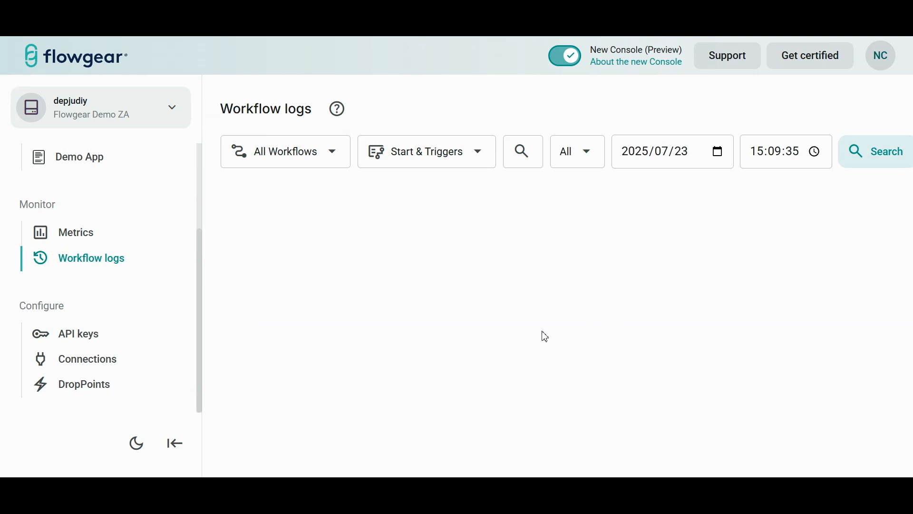
left_click(871, 162)
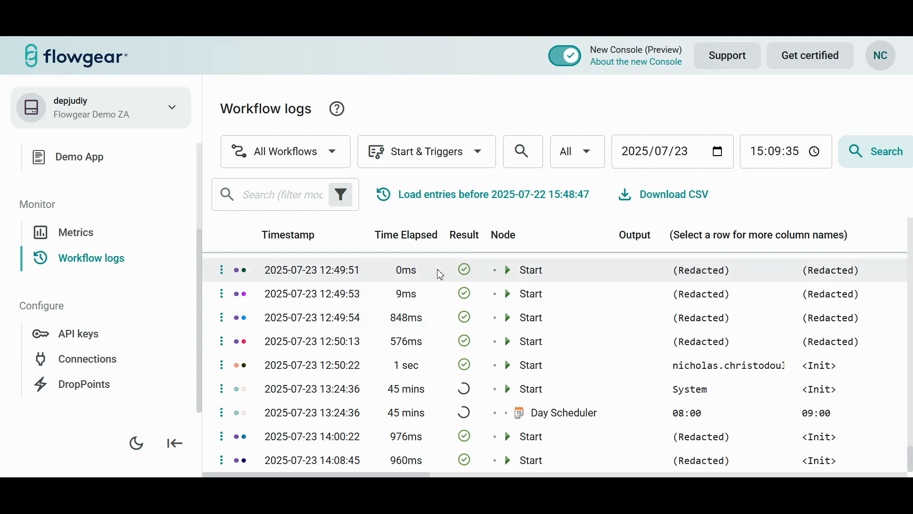
Create a blank new workflow named "Test Workflow"
scroll(43, 262, "up", 3)
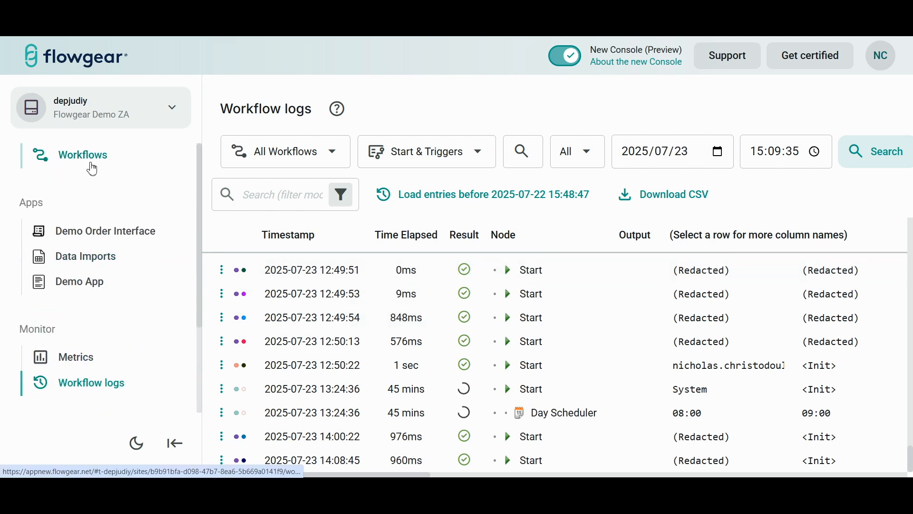
left_click(97, 157)
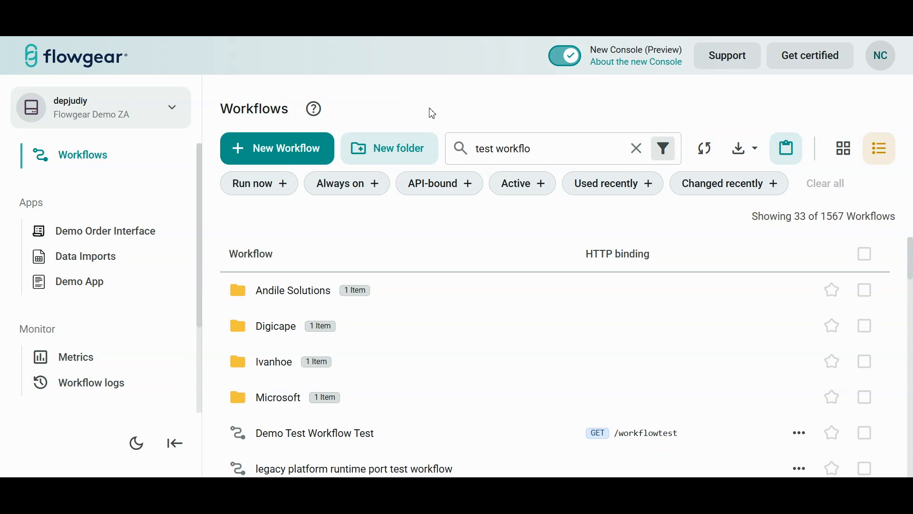
left_click(275, 151)
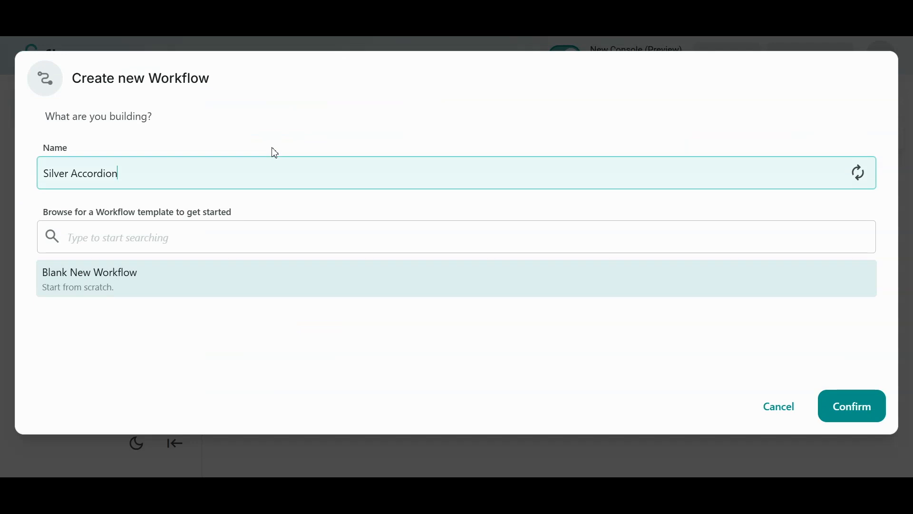
key("ctrl+a")
type("Test Workflow")
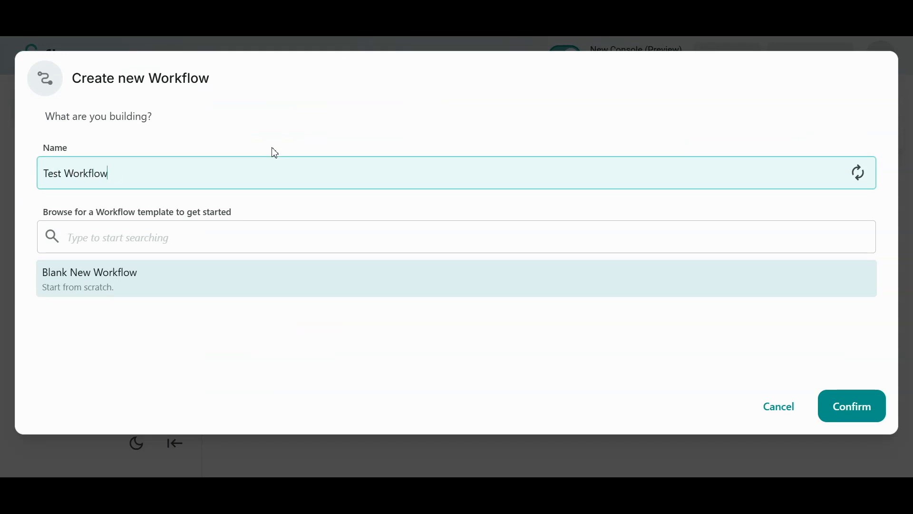
left_click(854, 409)
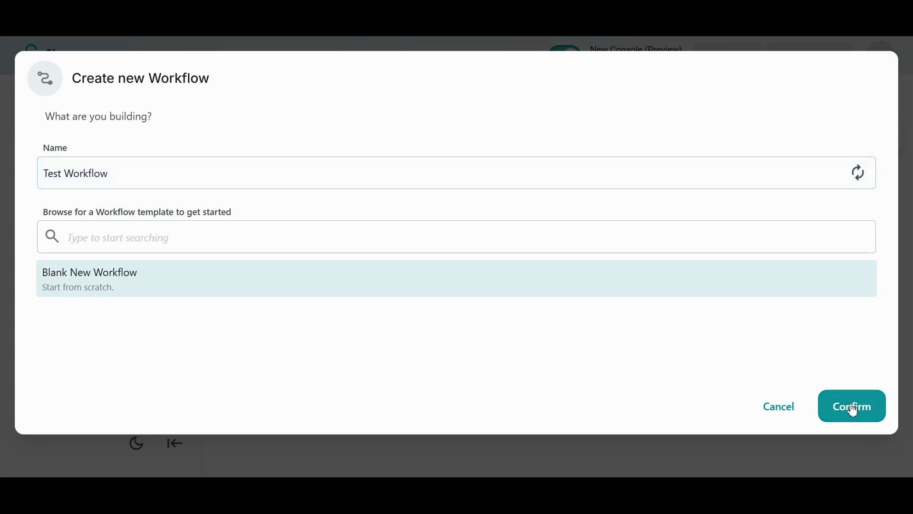
Open the node chooser from an empty spot on the canvas beside the Start node and look over the full node list
left_click_drag(566, 358, 522, 323)
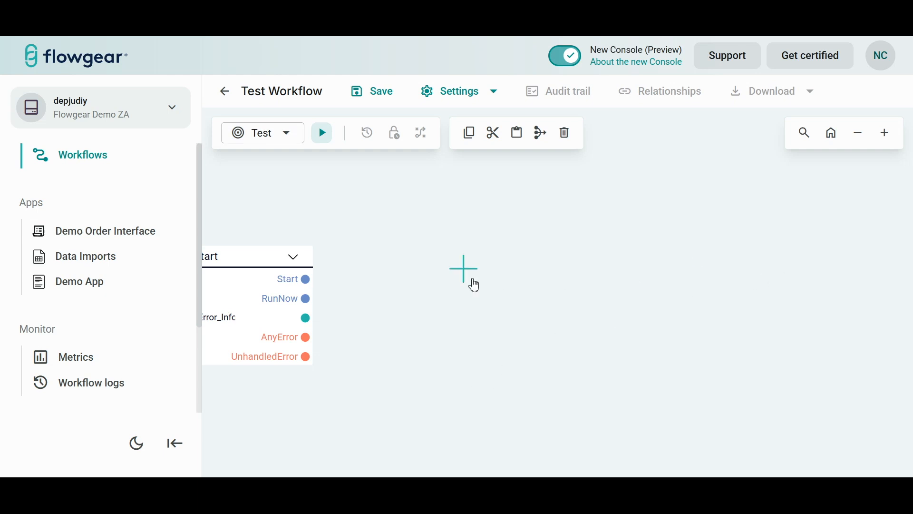
left_click(466, 274)
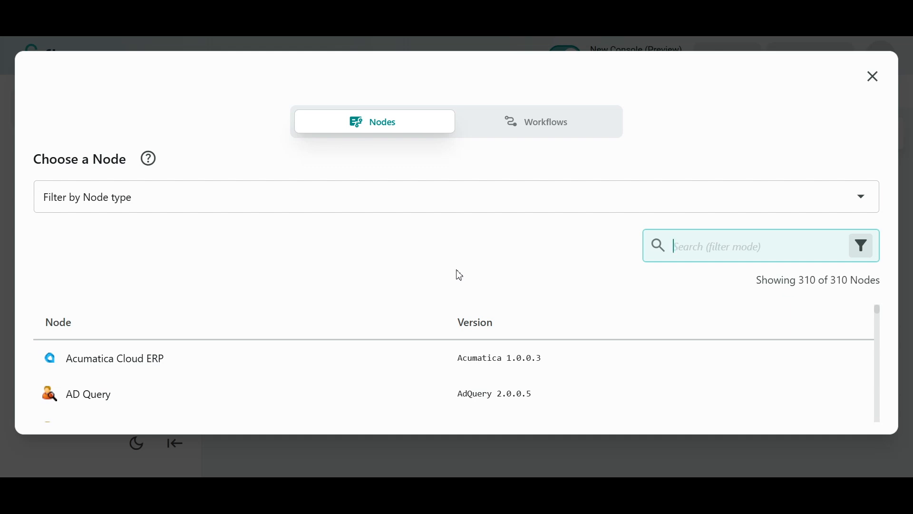
scroll(343, 381, "down", 10)
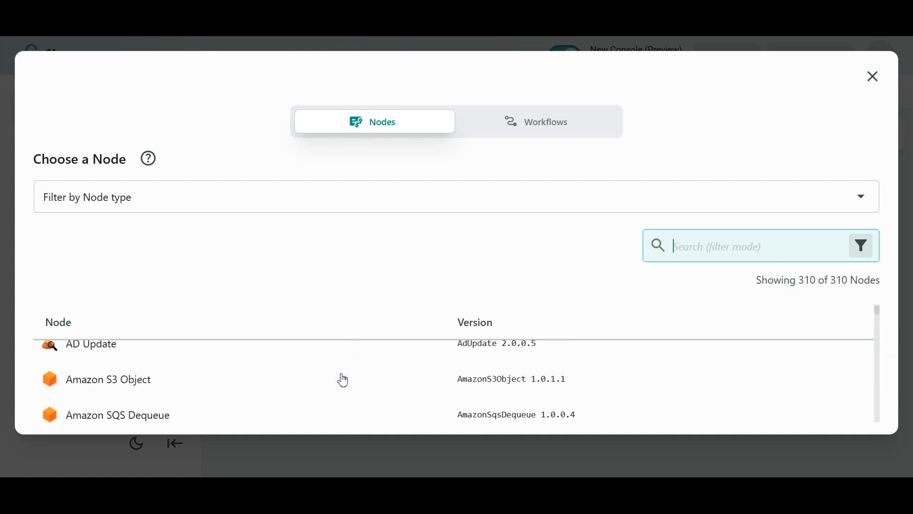
scroll(343, 381, "up", 10)
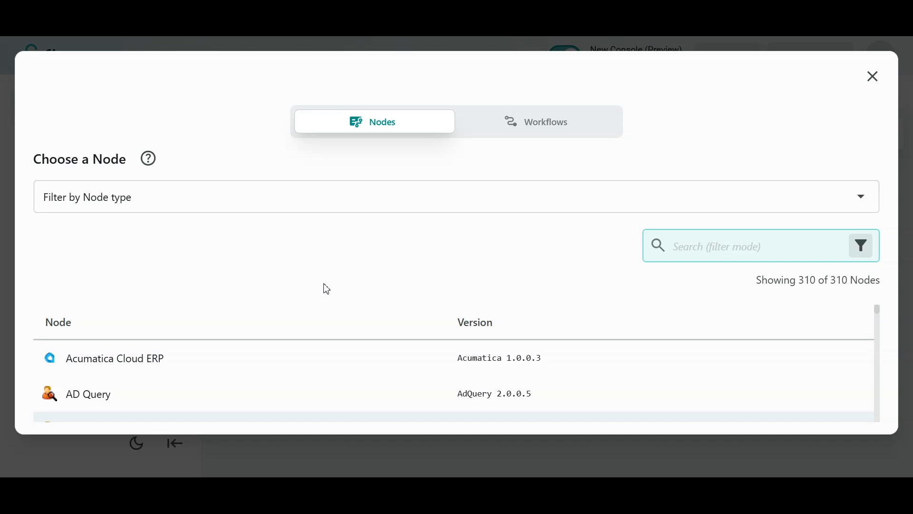
Filter the node list by the Connector type and browse the available connectors
left_click(286, 211)
left_click(128, 292)
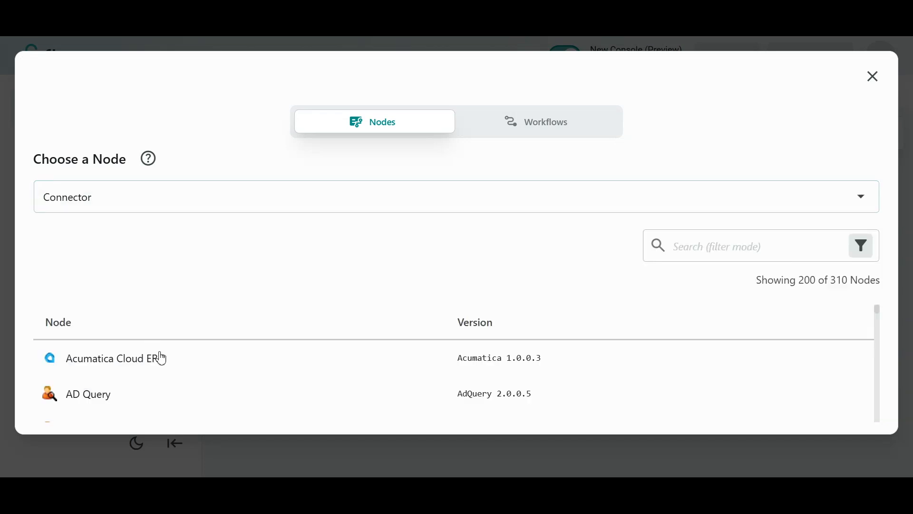
scroll(169, 380, "down", 5)
scroll(171, 381, "down", 3)
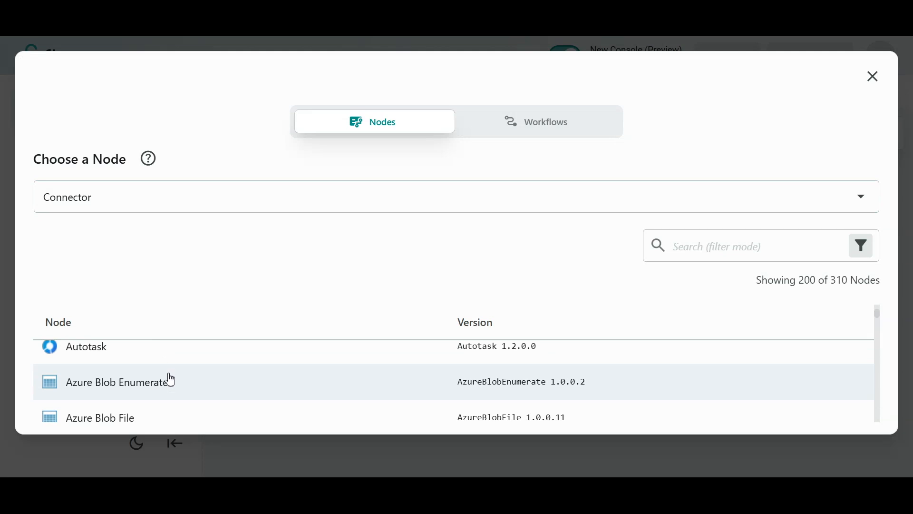
scroll(170, 380, "down", 3)
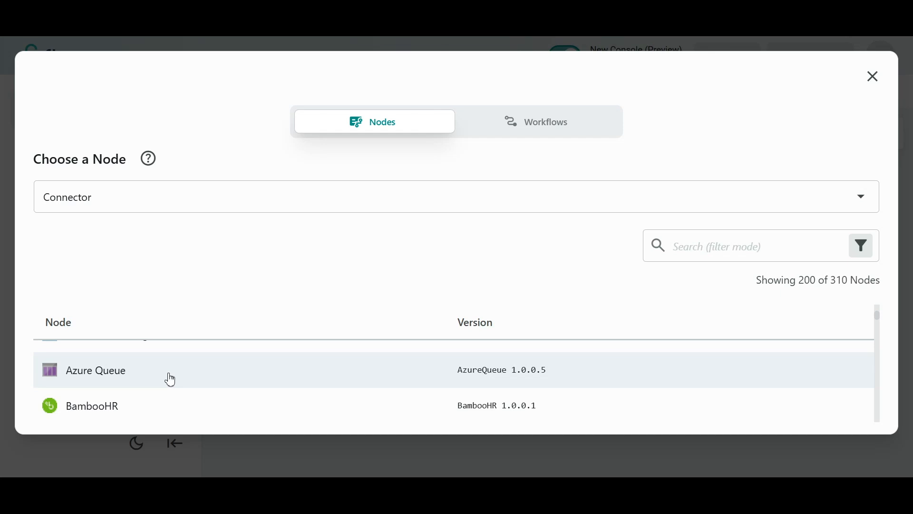
scroll(171, 380, "down", 10)
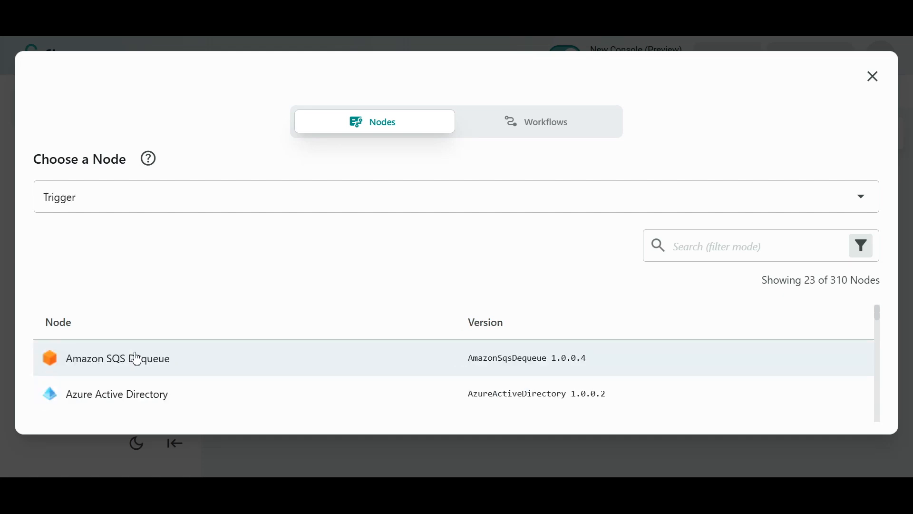
Browse the node list filtered by the Trigger type
scroll(138, 364, "down", 6)
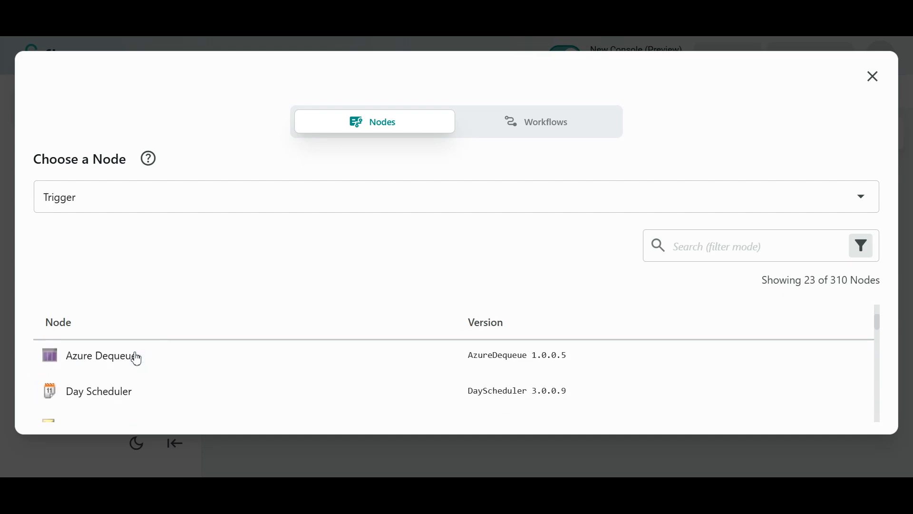
scroll(141, 372, "down", 6)
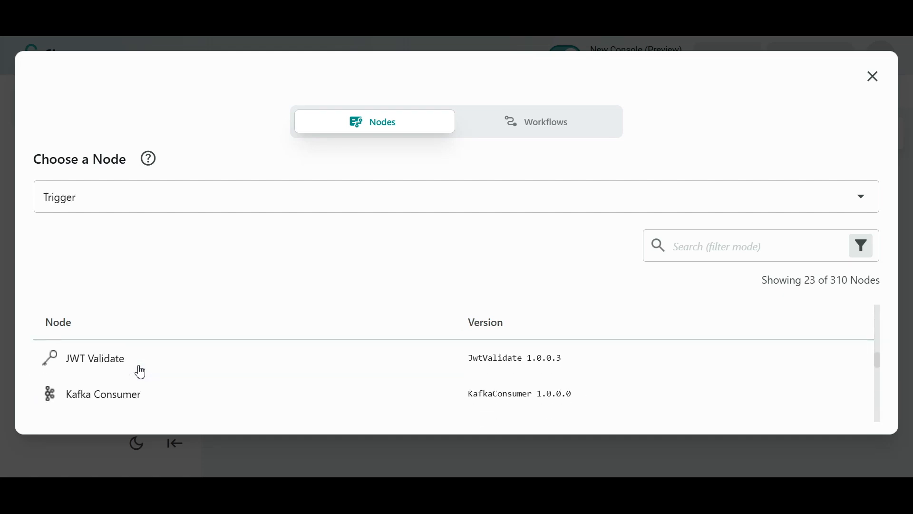
scroll(140, 375, "down", 4)
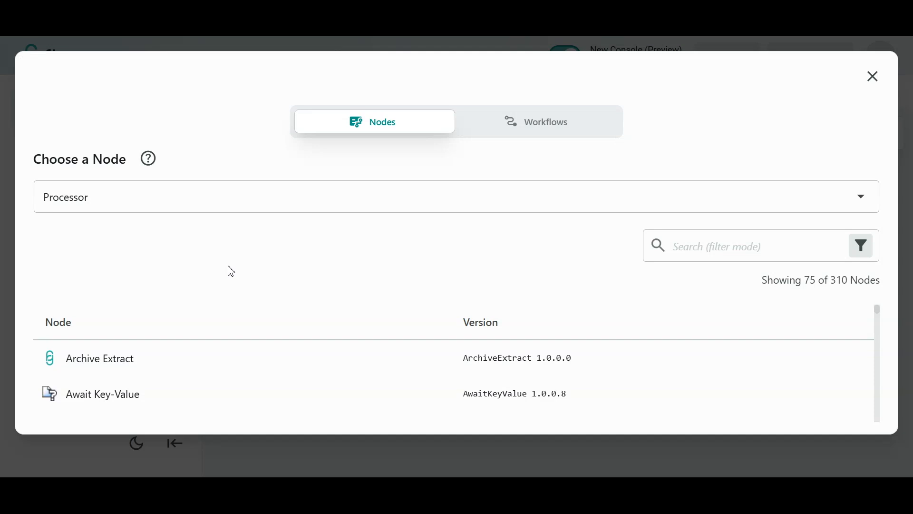
Browse the node list filtered by the Processor type
scroll(209, 369, "down", 3)
scroll(215, 371, "down", 5)
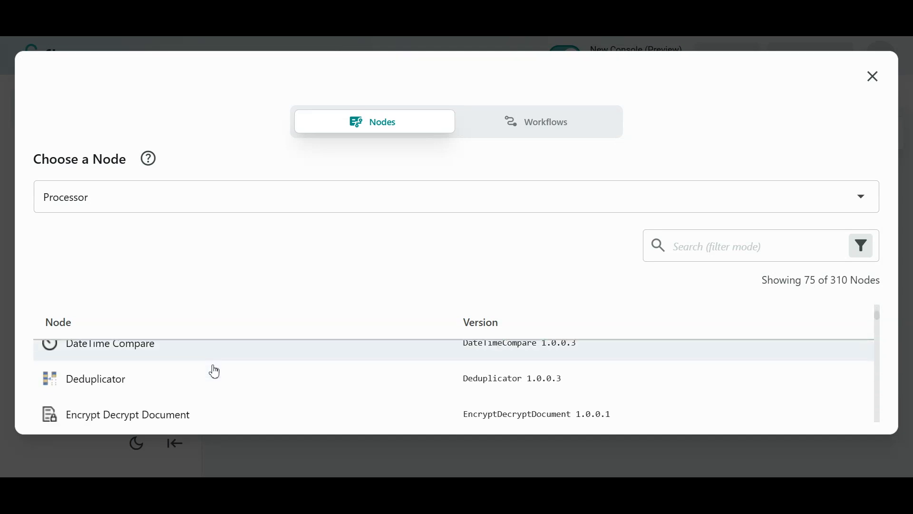
scroll(215, 372, "down", 3)
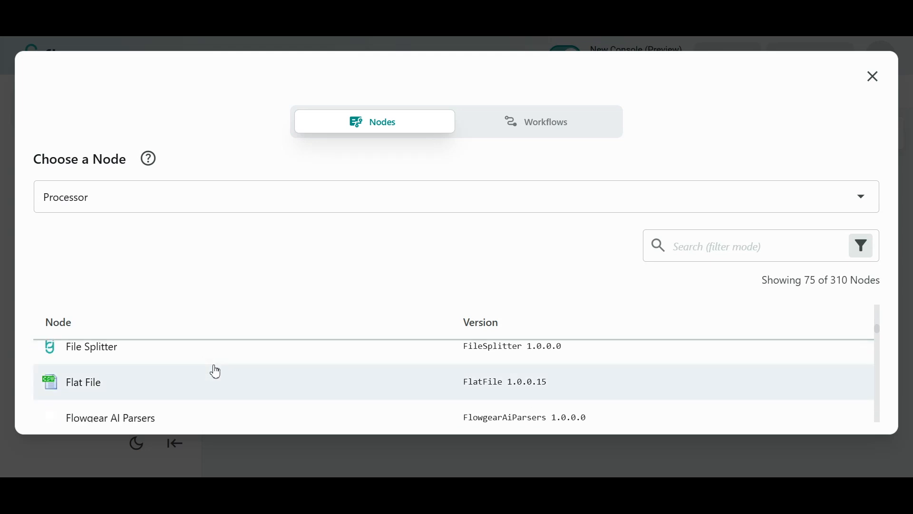
scroll(215, 371, "down", 5)
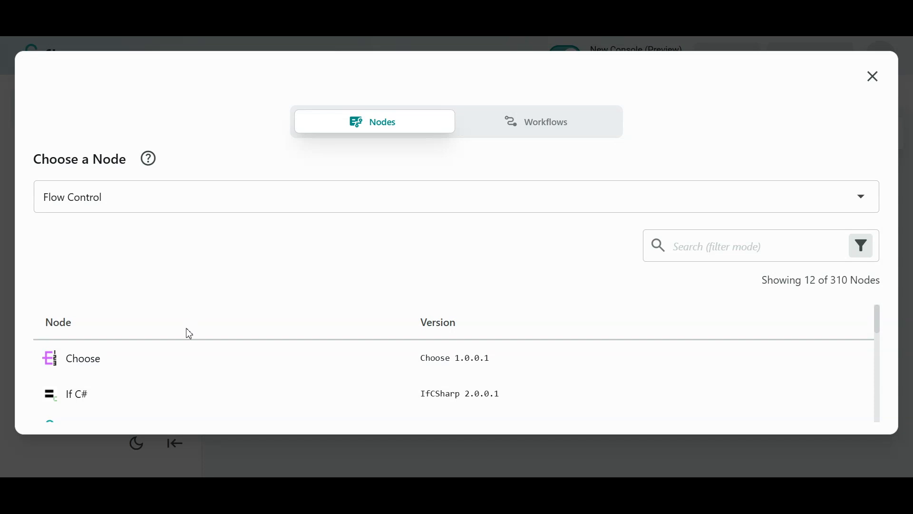
Browse the node list filtered by the Flow Control type
scroll(190, 366, "down", 2)
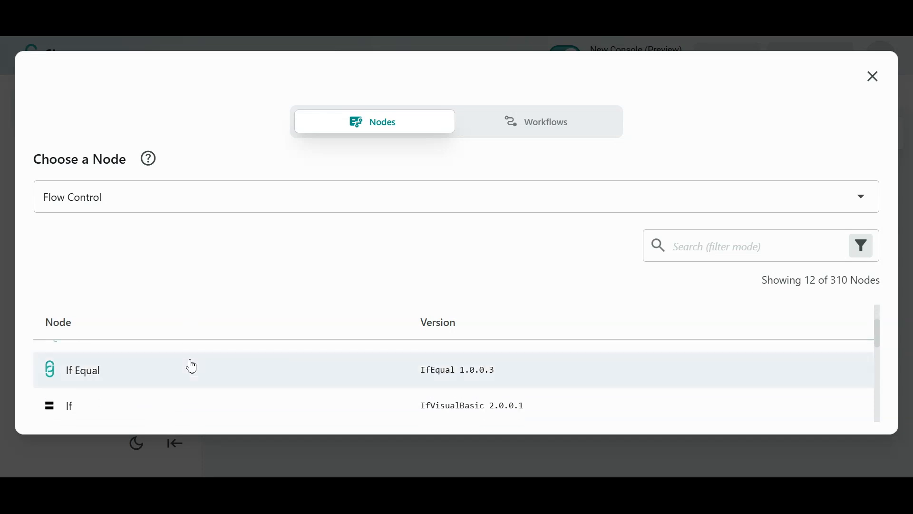
scroll(192, 366, "down", 4)
scroll(192, 366, "down", 3)
scroll(192, 366, "up", 3)
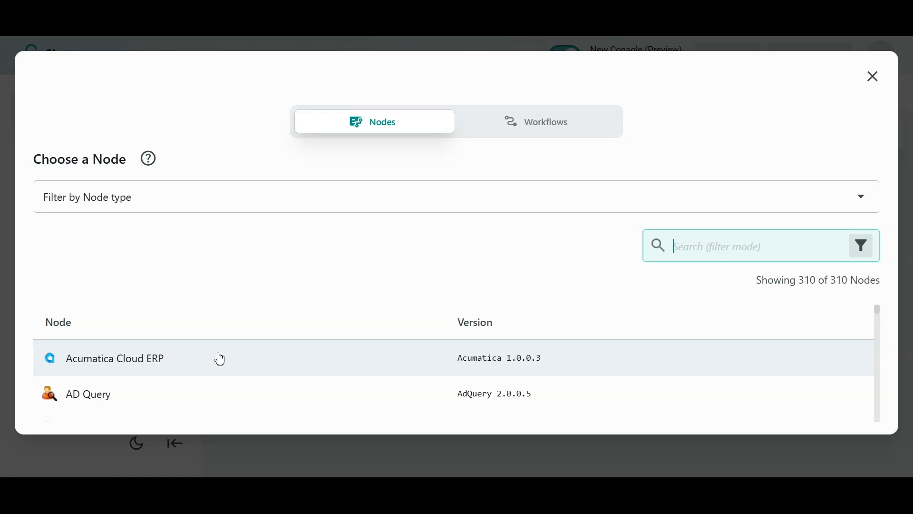
Browse the complete node list without any node type filter
scroll(220, 365, "down", 1)
scroll(220, 365, "down", 8)
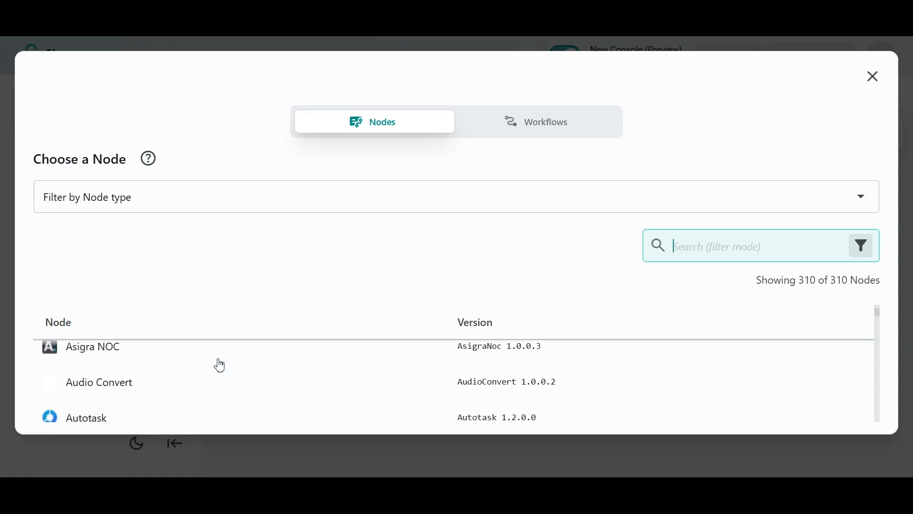
scroll(220, 365, "down", 2)
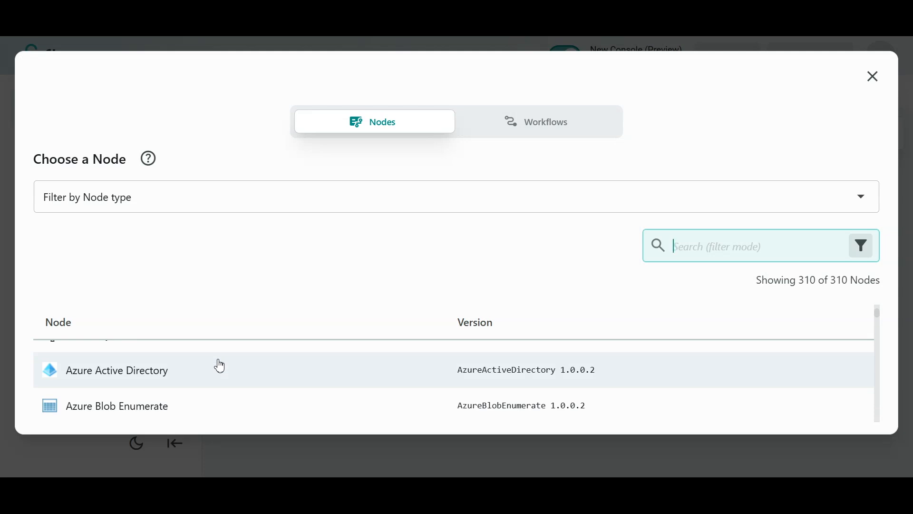
Look over the Trigger and Flow Control node types once more and close the node chooser
left_click(133, 278)
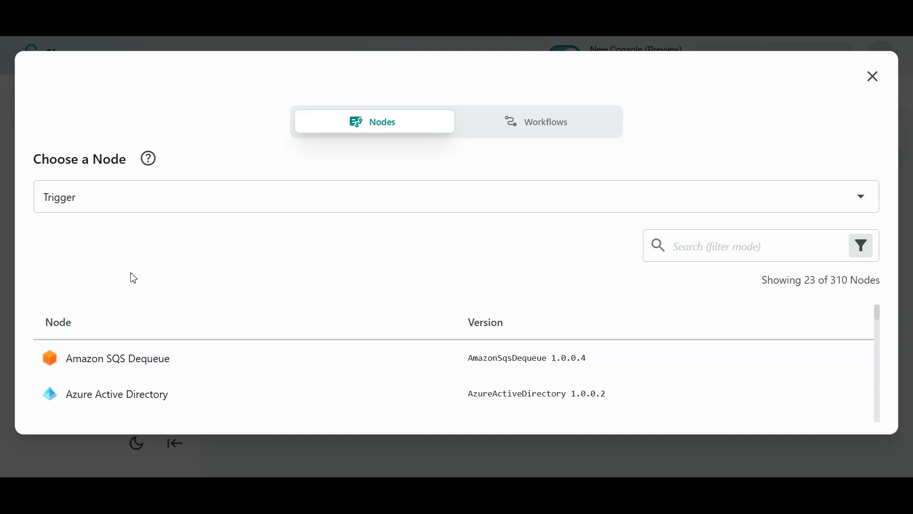
scroll(144, 354, "down", 2)
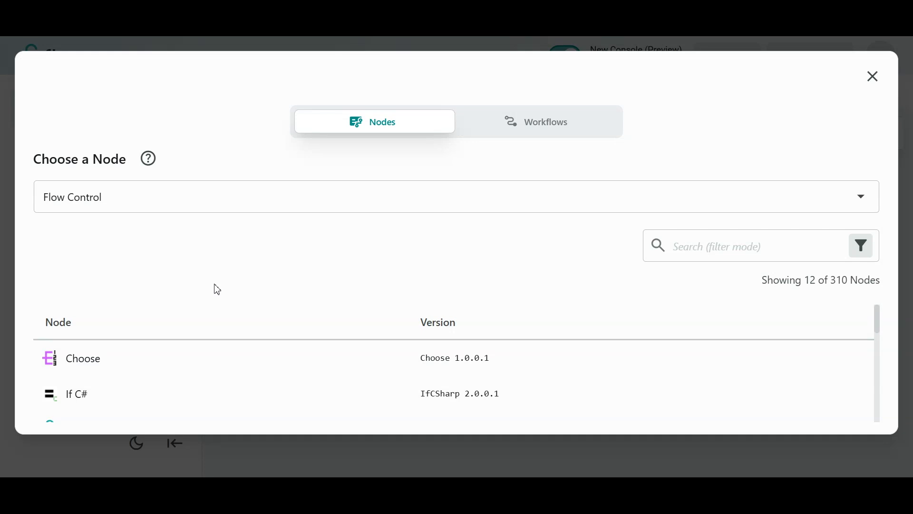
left_click(875, 77)
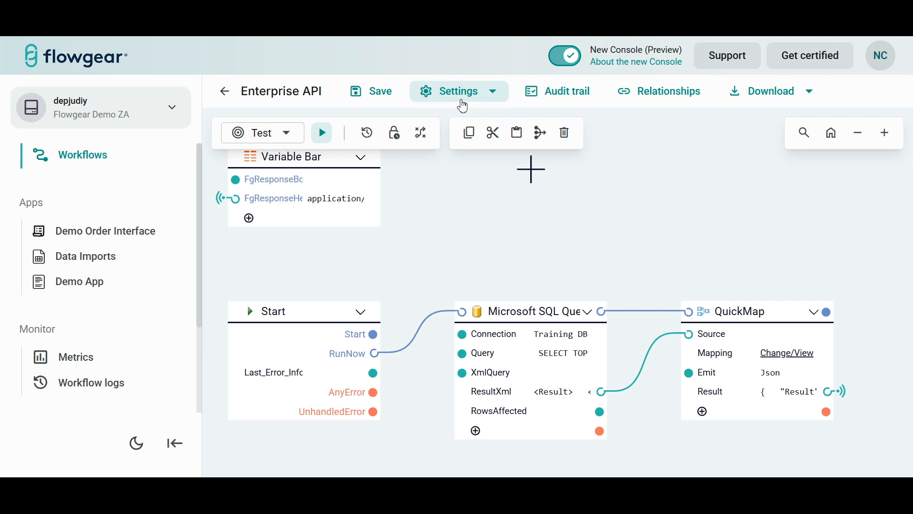
Open the Enterprise API workflow's settings, review its GET API binding, and copy and paste the binding URL
left_click(461, 98)
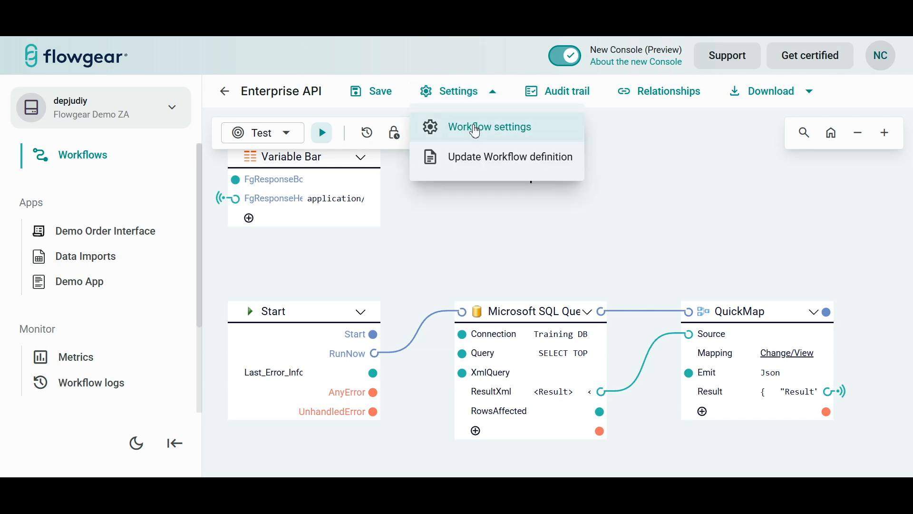
left_click(473, 128)
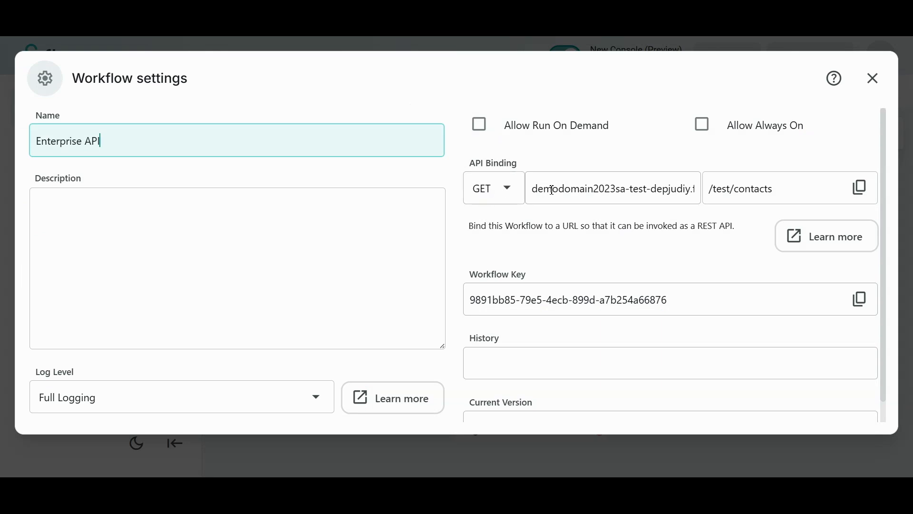
left_click_drag(536, 191, 708, 200)
left_click(638, 193)
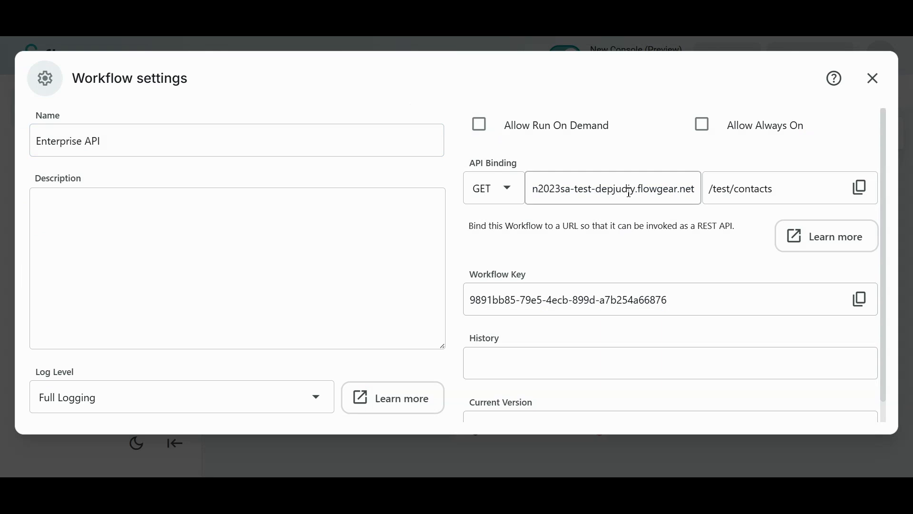
left_click(730, 189)
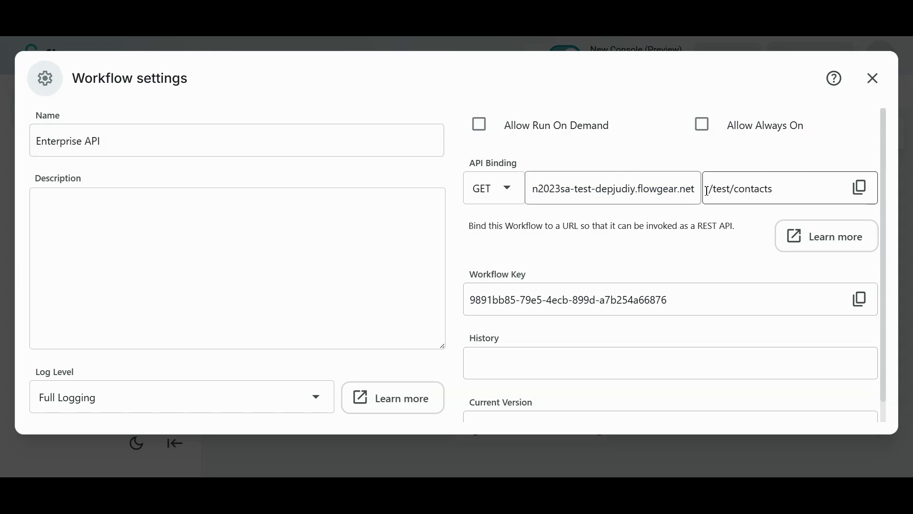
left_click_drag(707, 189, 802, 194)
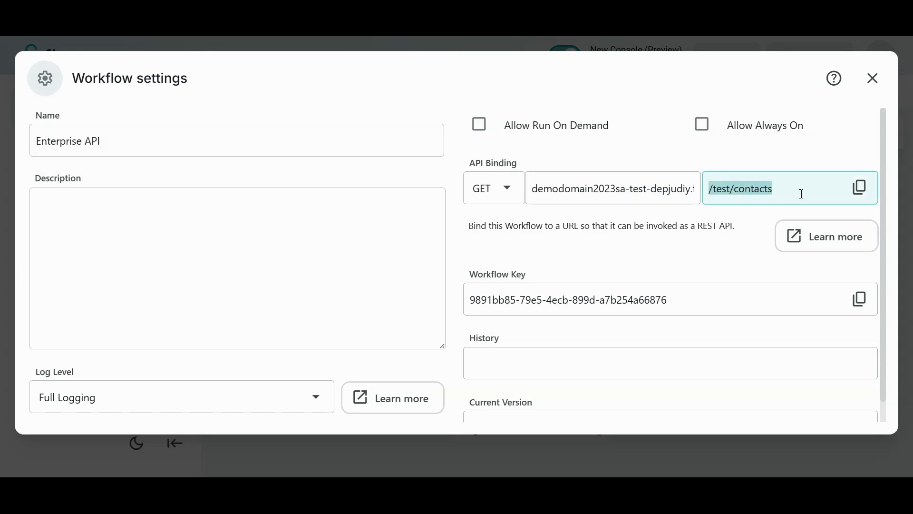
left_click(861, 188)
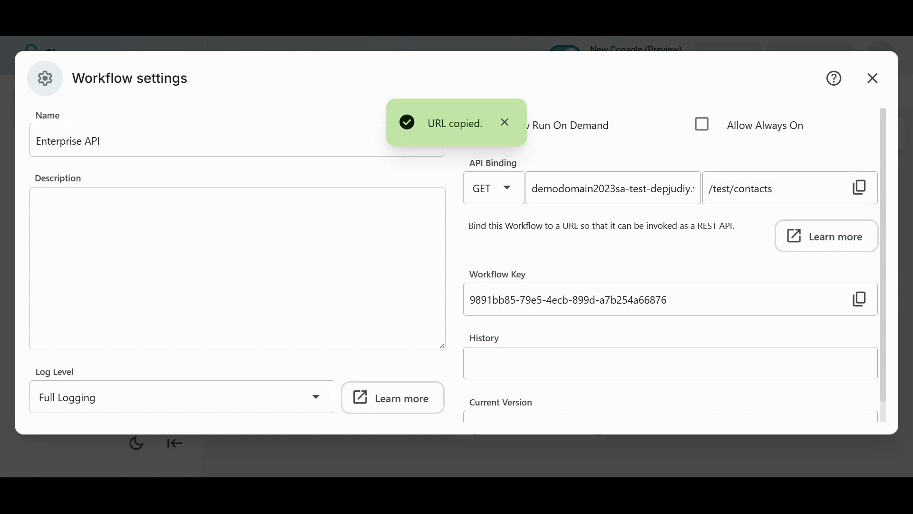
key("ctrl+v")
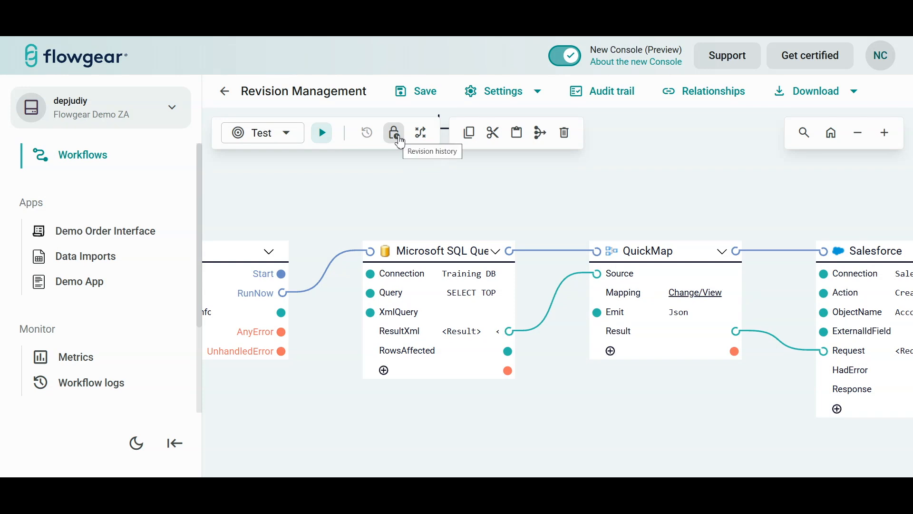
Load the 2025/07/23 14:33:51 revision from the workflow's revision history and decline saving it as the latest version
left_click(399, 141)
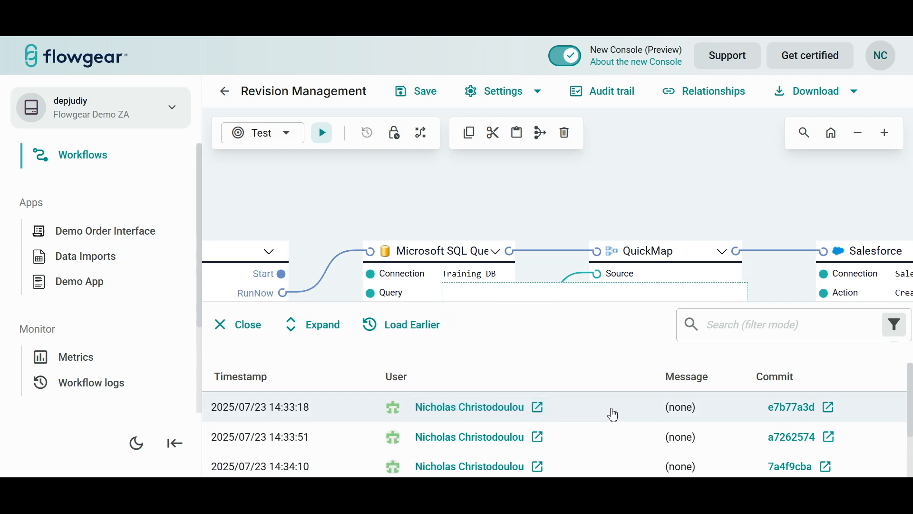
left_click(612, 444)
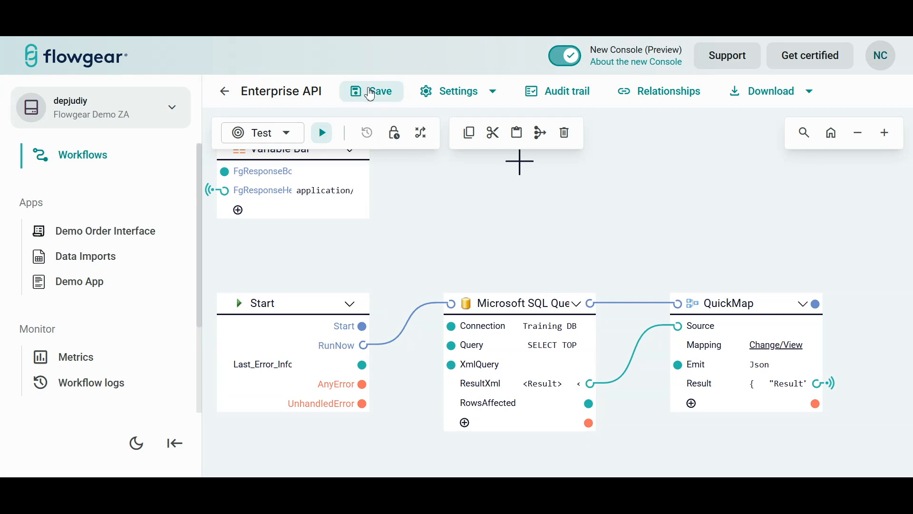
left_click(371, 95)
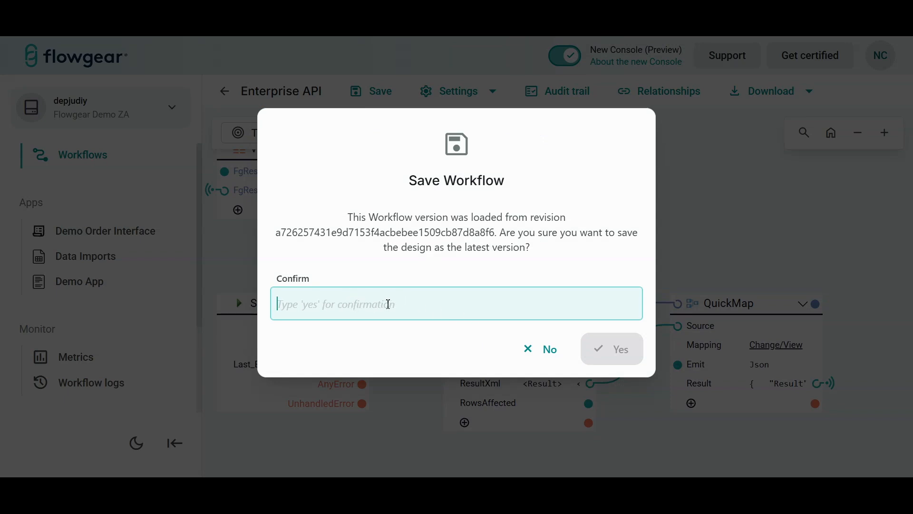
left_click(539, 352)
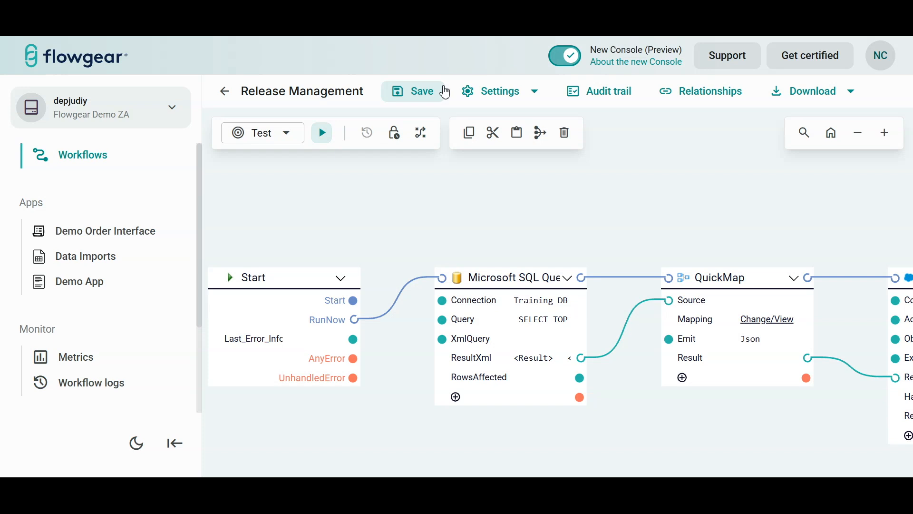
Save the Release Management workflow with the message "Test Workflow Save" and dismiss the notification
left_click_drag(422, 133, 423, 101)
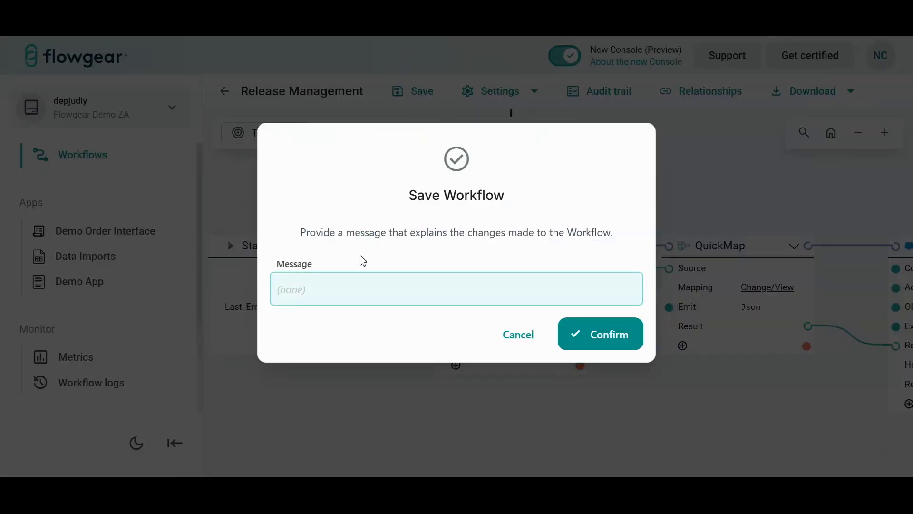
type("Test Workflow Save")
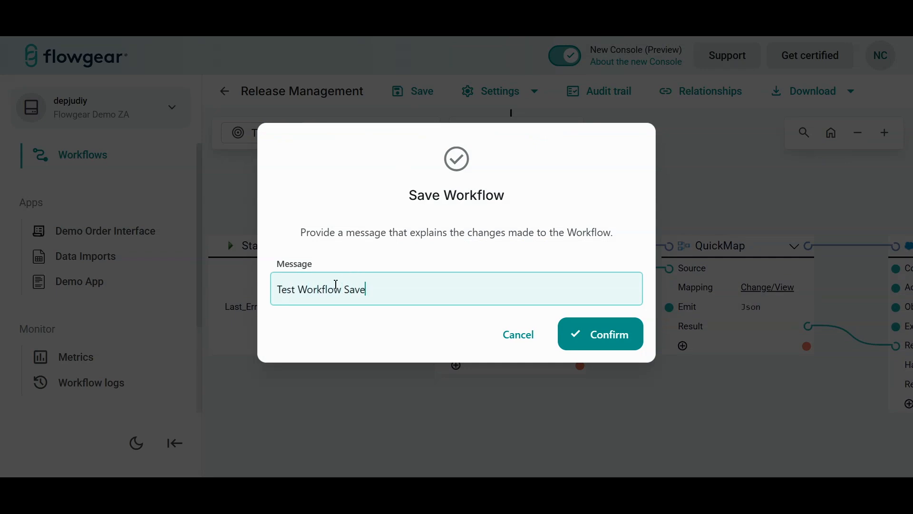
key("Return")
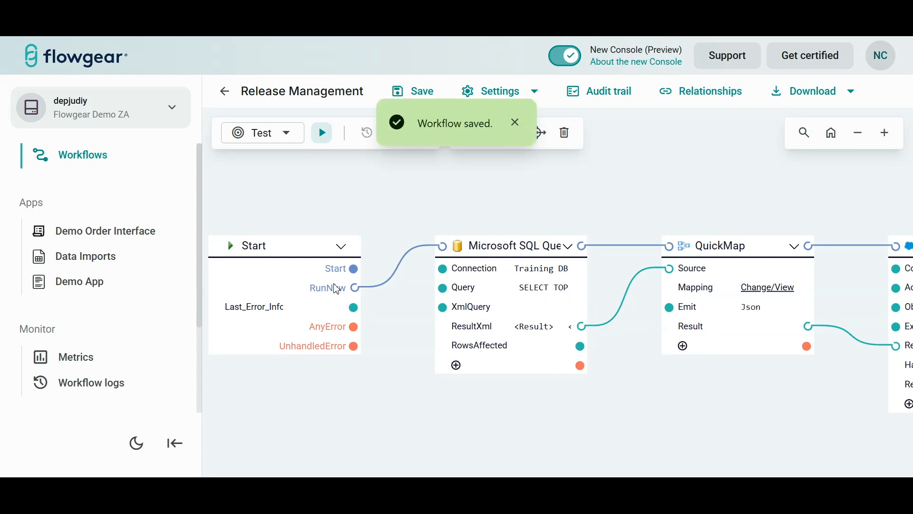
left_click_drag(419, 123, 492, 143)
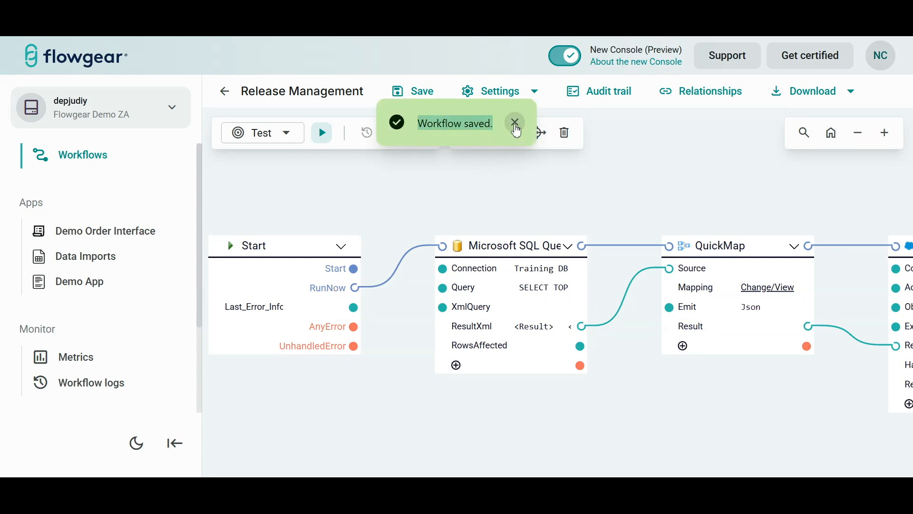
left_click(516, 124)
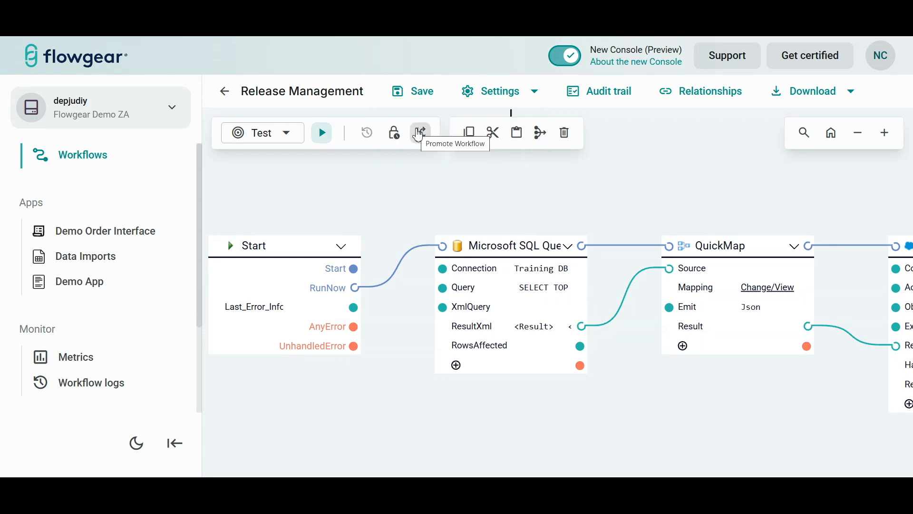
Promote the Release Management workflow from Test to UAT
left_click(419, 135)
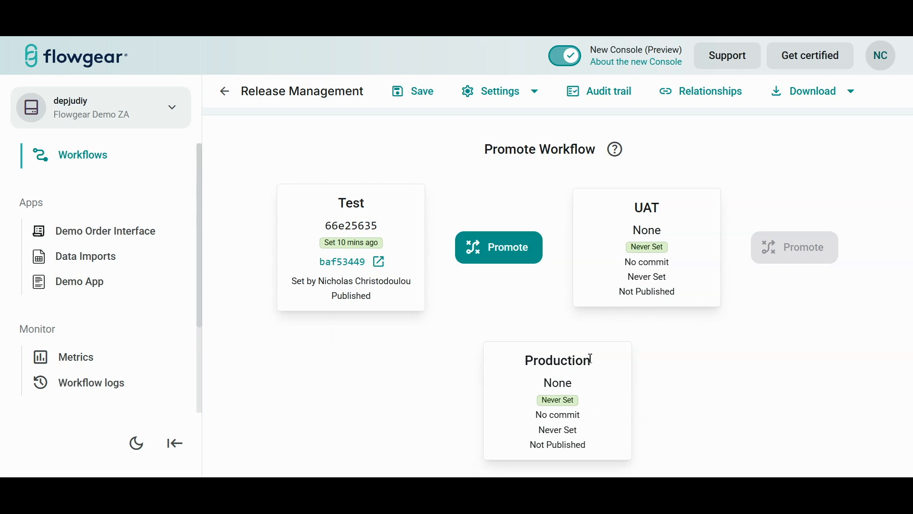
left_click(495, 252)
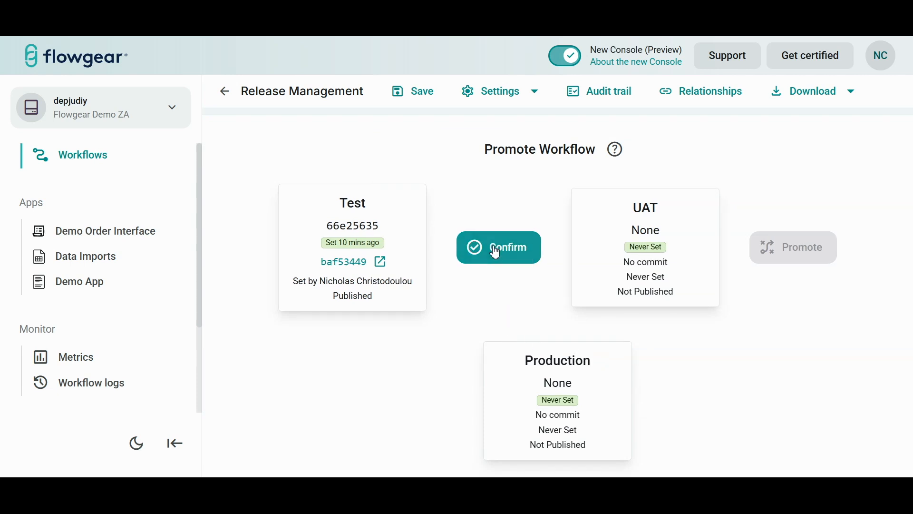
left_click(496, 252)
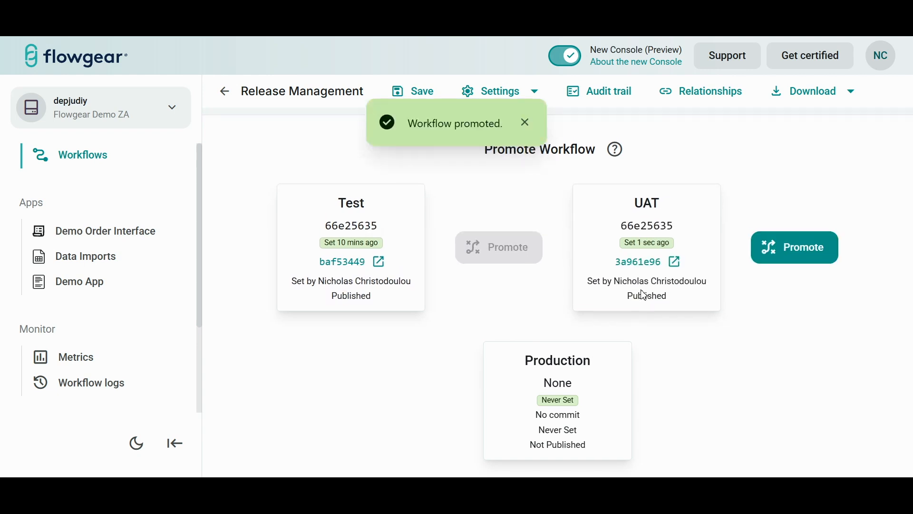
Leave the promotion view, reopen the Release Management workflow and switch its environment to UAT
left_click(226, 93)
left_click(326, 190)
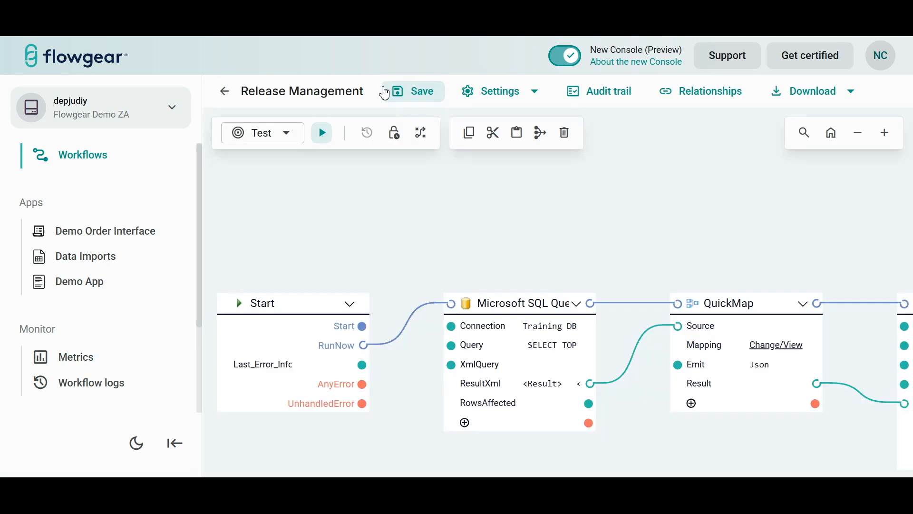
left_click(285, 133)
left_click(277, 202)
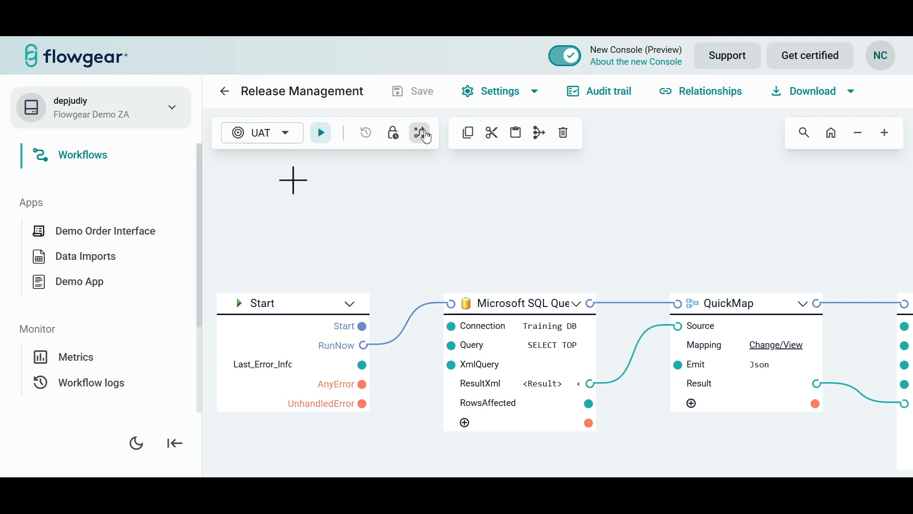
Promote the Release Management workflow from UAT to Production
left_click(426, 137)
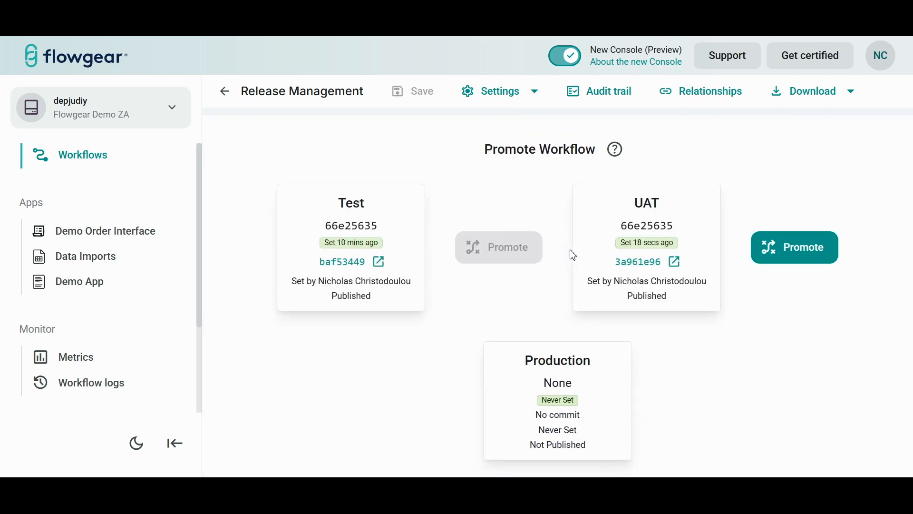
left_click(798, 248)
left_click(798, 247)
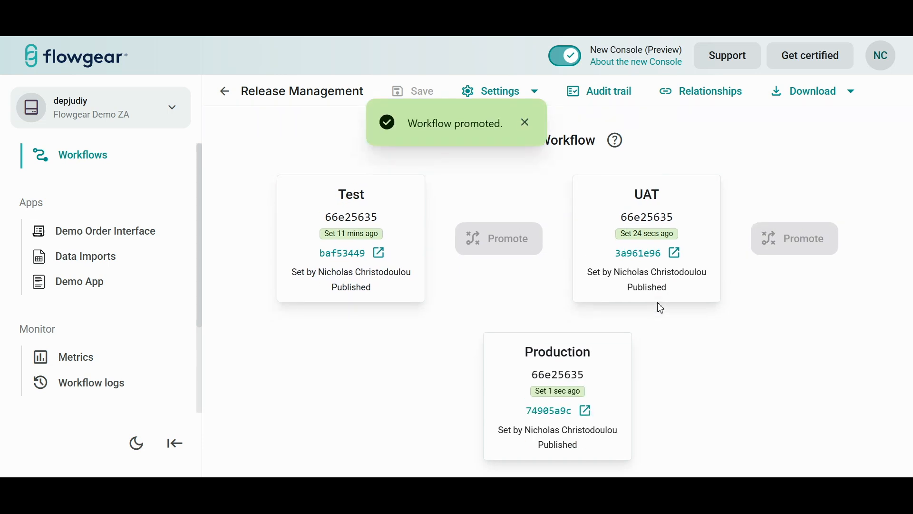
Open the Production release's commit on GitHub and examine the changes in the workflow JSON file
left_click(554, 409)
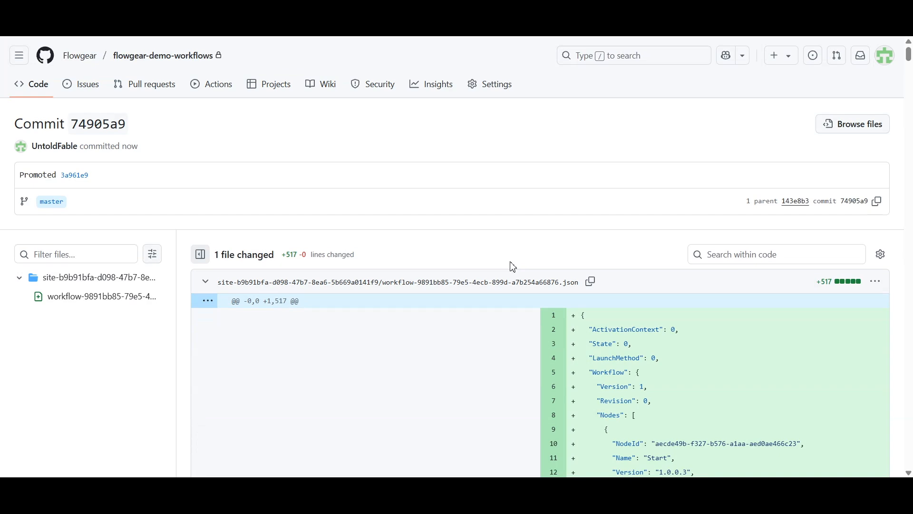
scroll(476, 324, "down", 8)
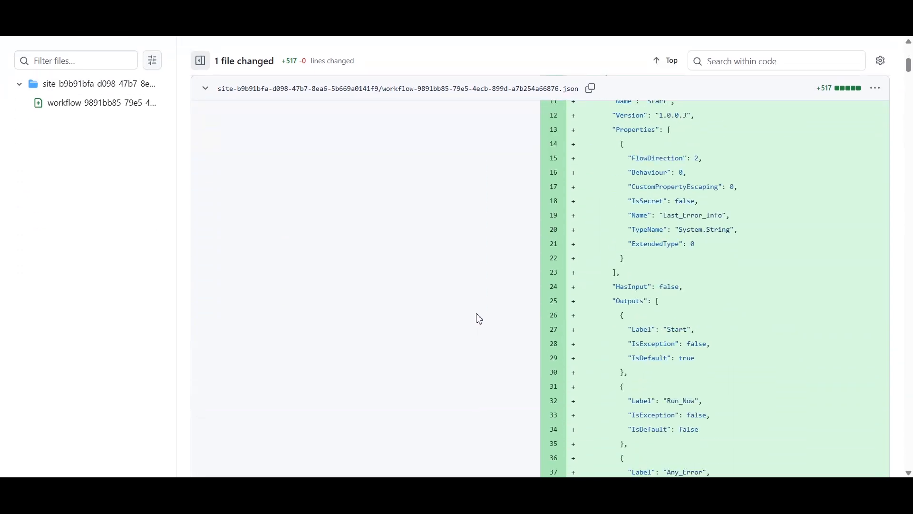
scroll(478, 319, "up", 6)
scroll(480, 317, "up", 1)
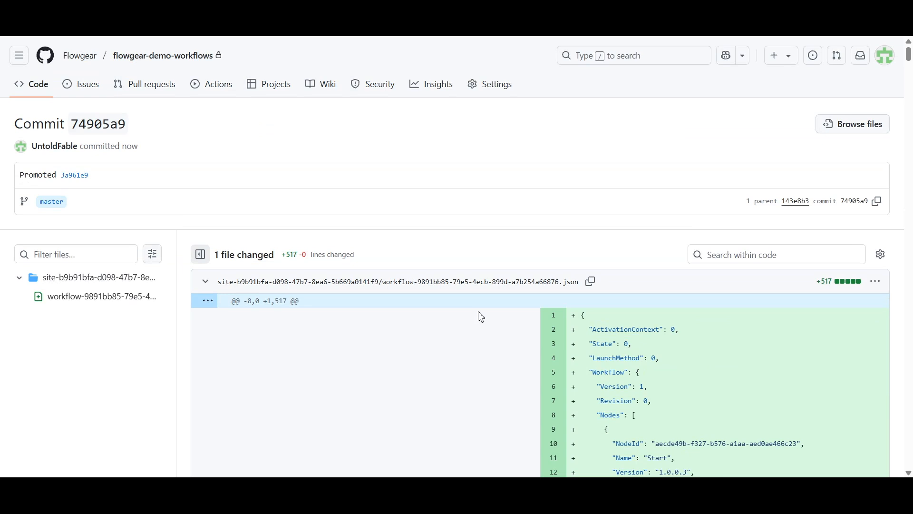
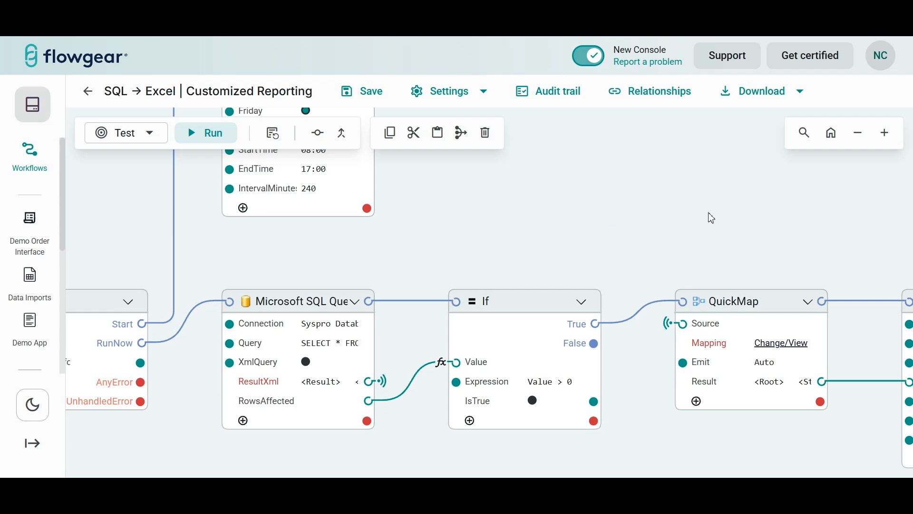
Examine the QuickMap, Excel and Email Alert nodes of the SQL → Excel | Customized Reporting workflow
left_click_drag(719, 212, 436, 191)
left_click_drag(593, 190, 440, 184)
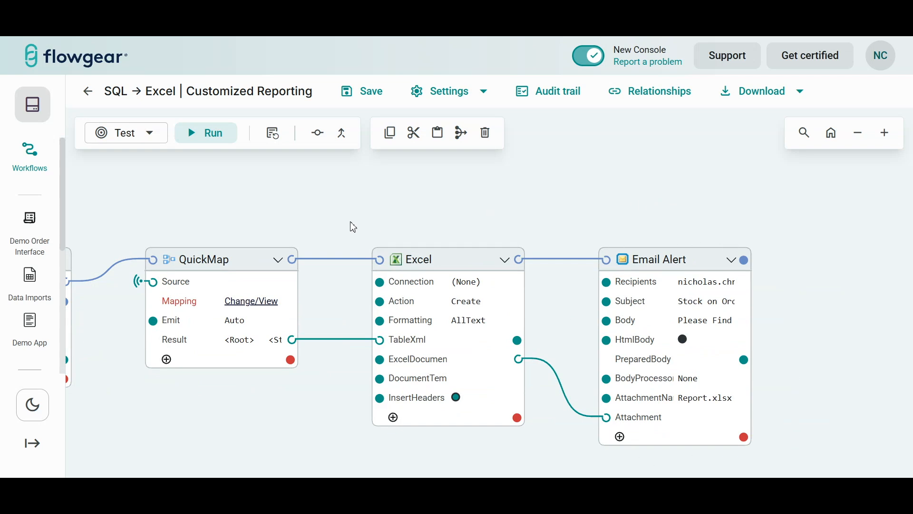
Run the SQL → Excel reporting workflow in the Test environment and open the Report.xlsx attachment of the Stock on Order email
left_click_drag(284, 214, 668, 258)
left_click_drag(571, 240, 590, 242)
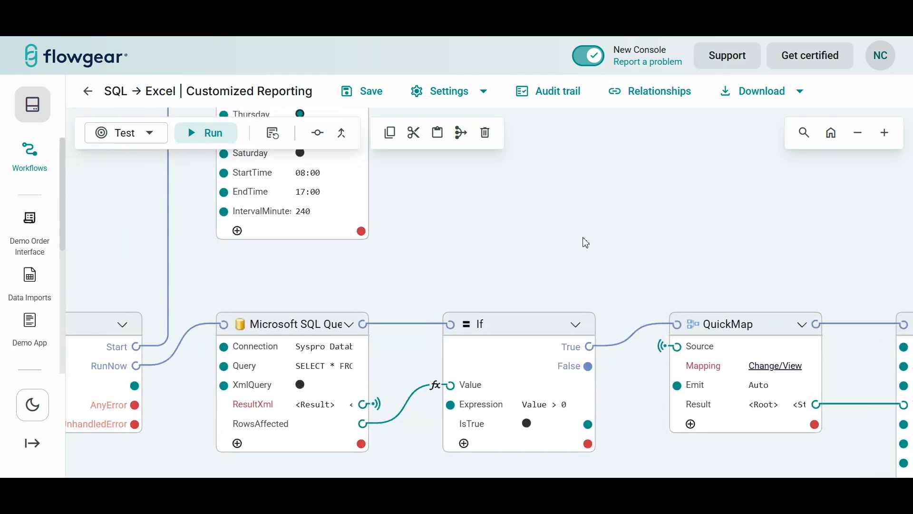
left_click(214, 145)
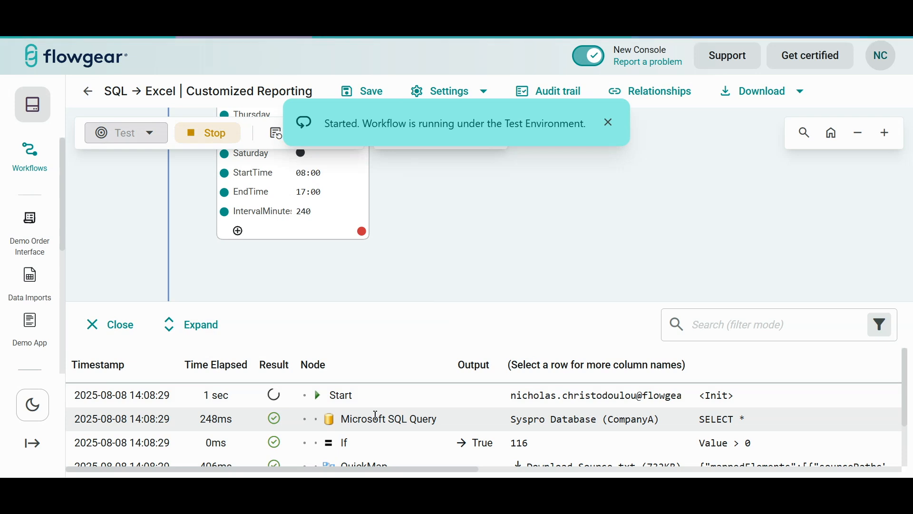
scroll(390, 416, "down", 3)
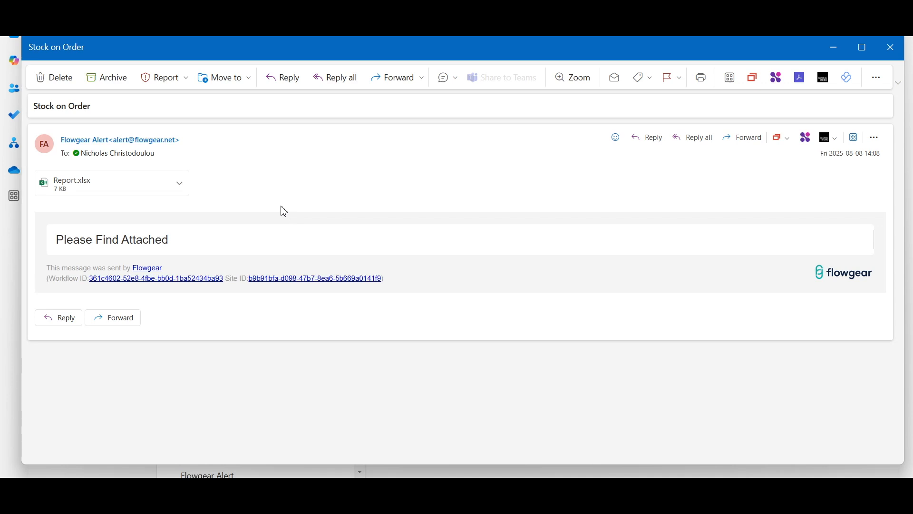
left_click(79, 189)
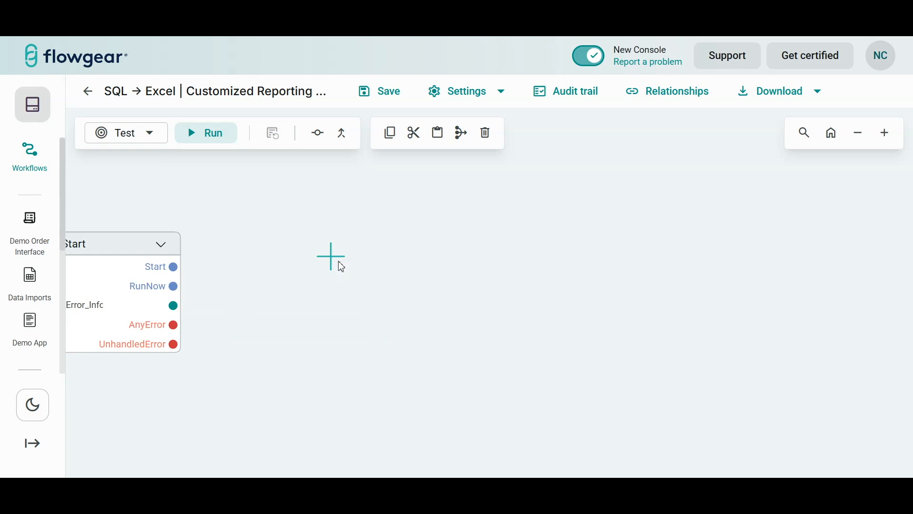
Add a Microsoft SQL Query node beside the Start node in the new reporting workflow
left_click(338, 265)
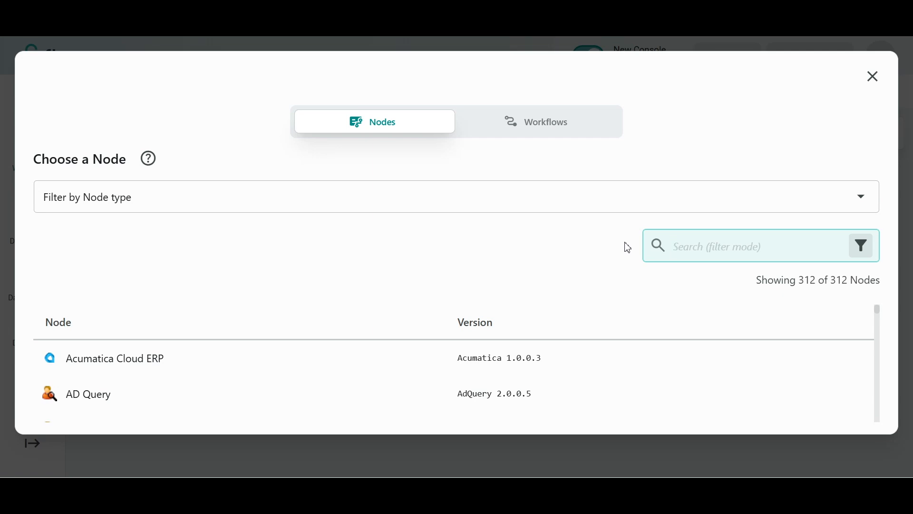
type("sql")
scroll(414, 359, "down", 3)
scroll(415, 360, "down", 5)
scroll(214, 391, "up", 2)
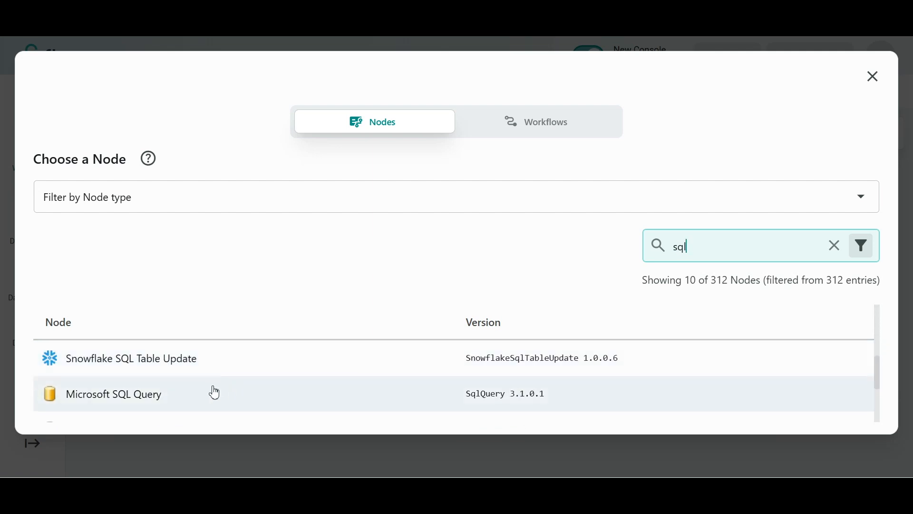
left_click(214, 391)
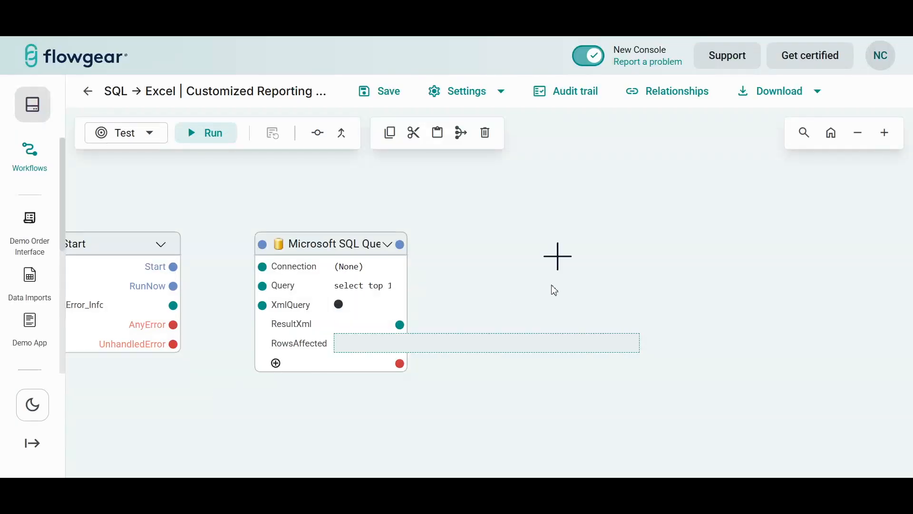
Add a QuickMap node after the SQL query and an Excel node after the QuickMap
left_click(437, 236)
type("qui")
left_click(133, 392)
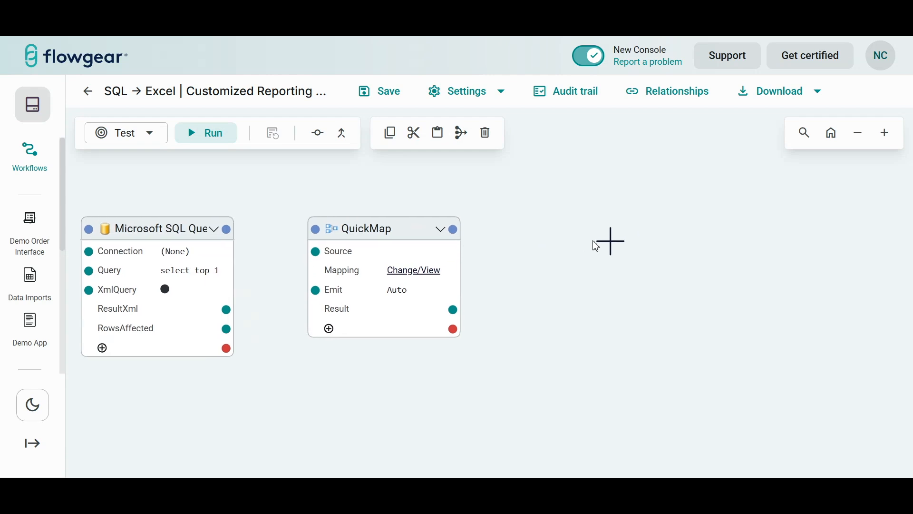
left_click(611, 243)
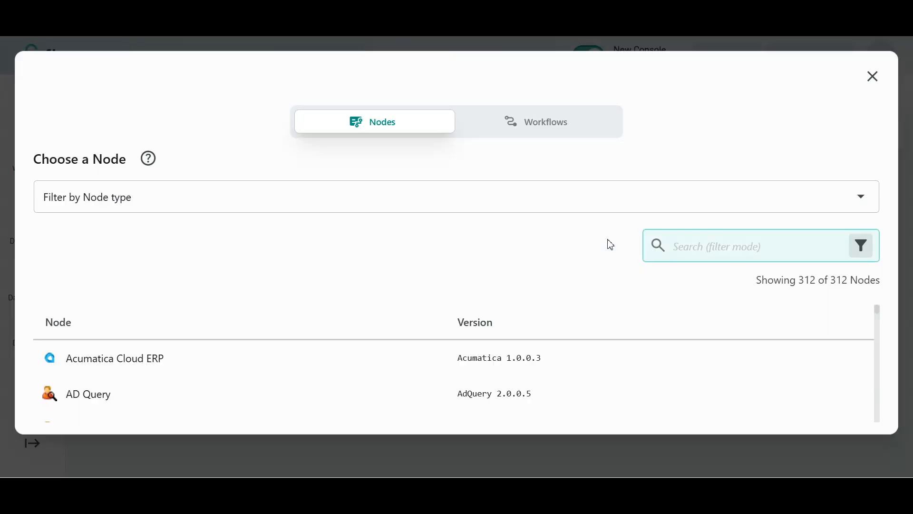
type("exc")
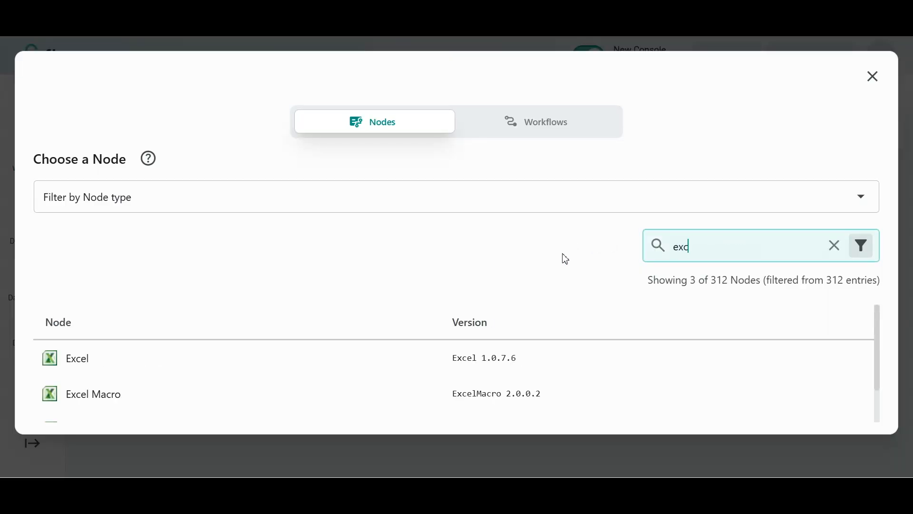
left_click(261, 359)
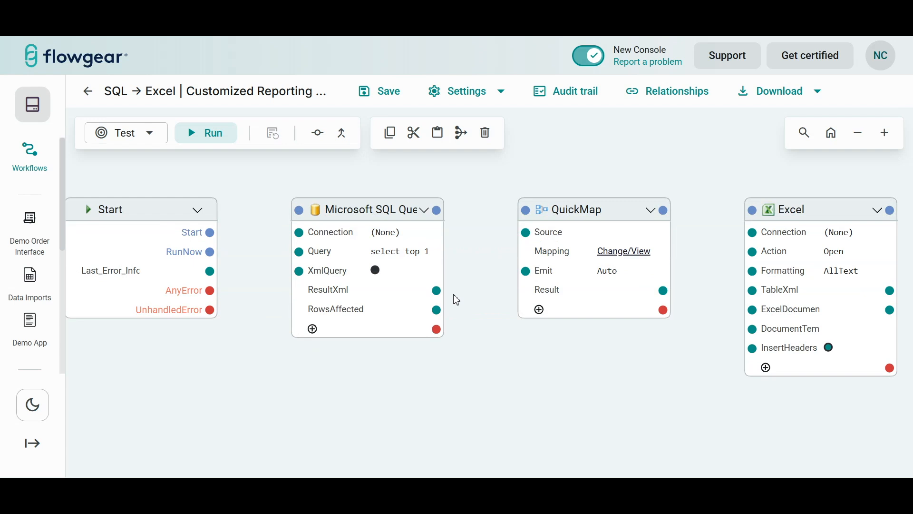
mouse_move(395, 248)
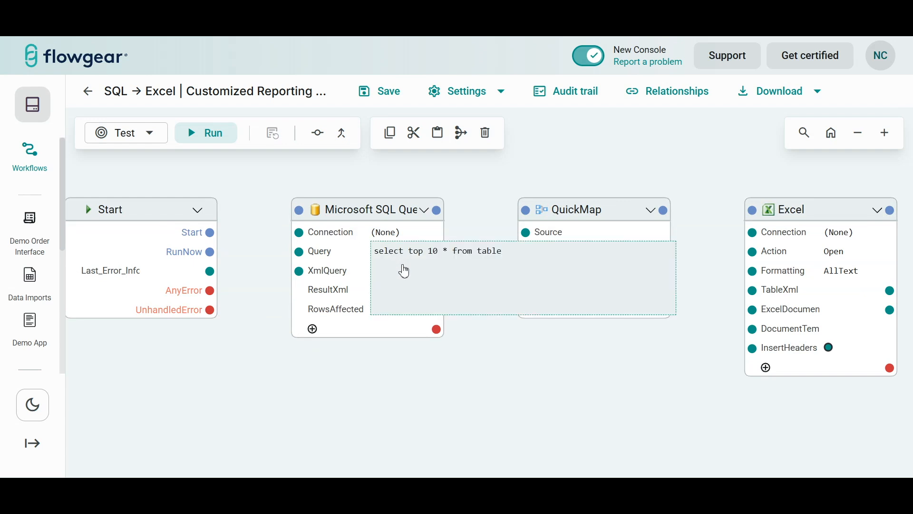
left_click(418, 264)
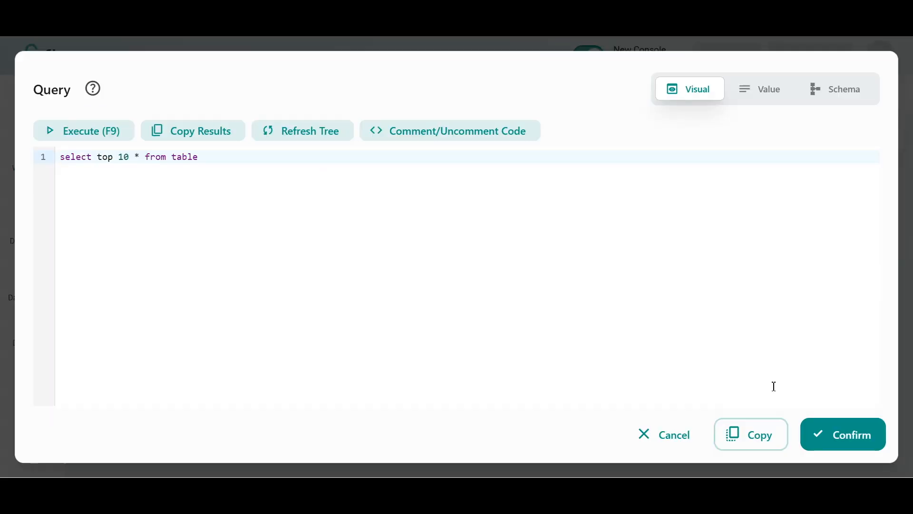
left_click(675, 435)
Set the Microsoft SQL Query node's connection to Syspro Database (CompanyA)
left_click(409, 232)
left_click(408, 232)
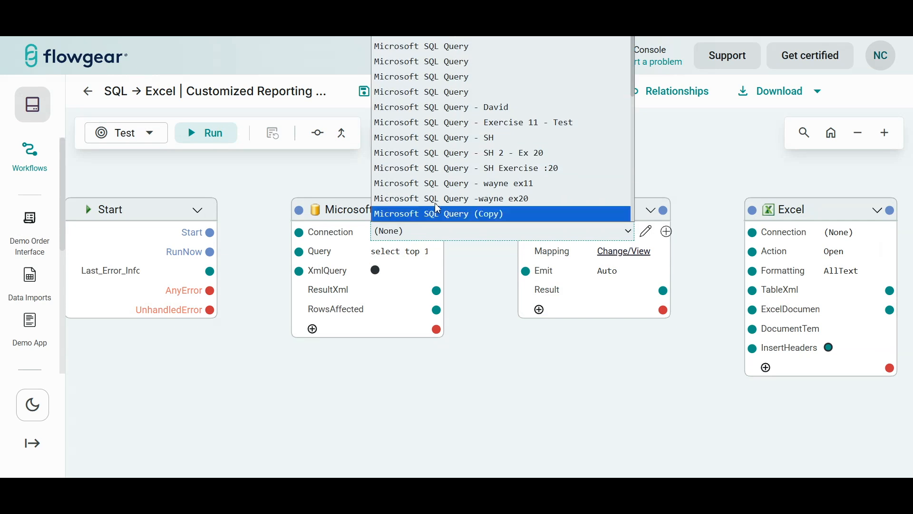
scroll(439, 210, "down", 5)
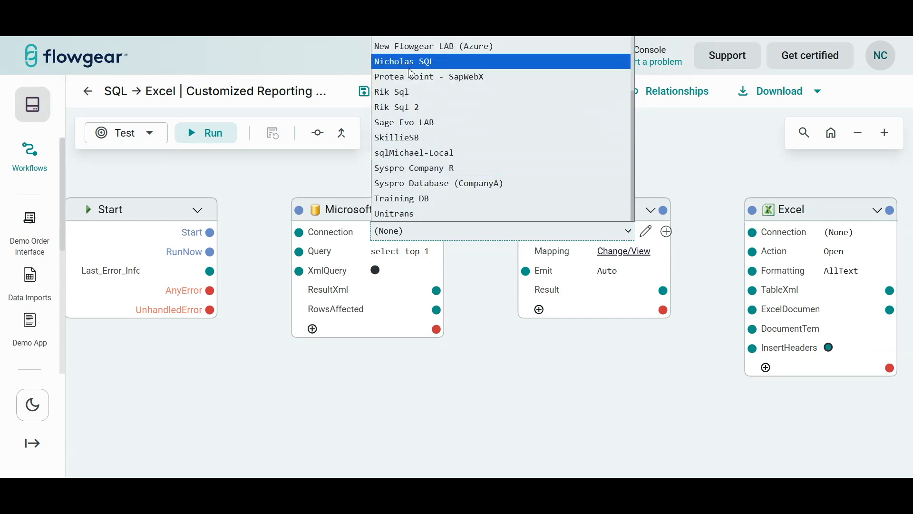
left_click(409, 184)
Replace the SQL node's query with "SELECT TOP 10 * FROM SorDetail", execute it as a test and confirm it
left_click(405, 251)
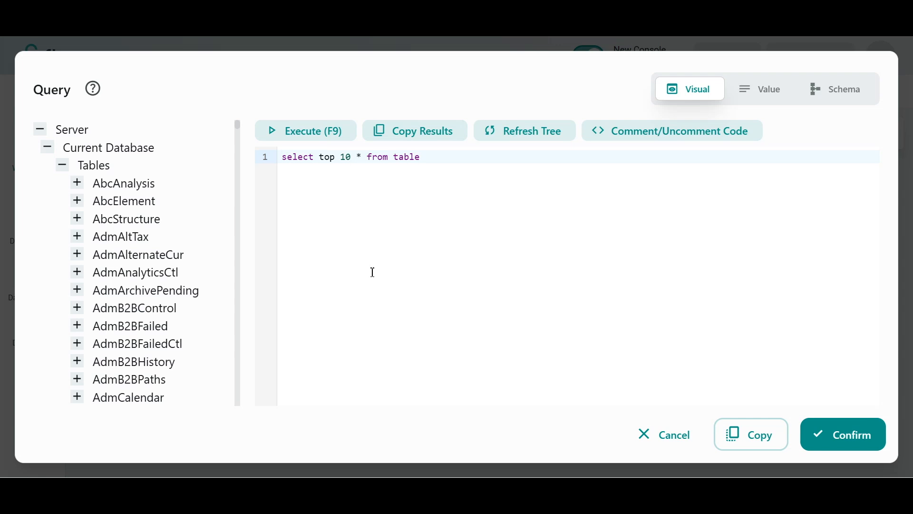
key("ctrl+a")
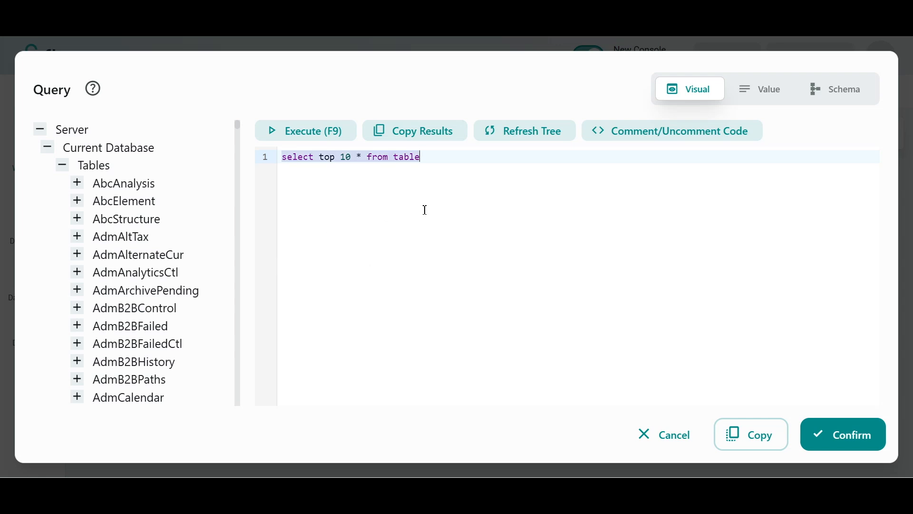
type("S")
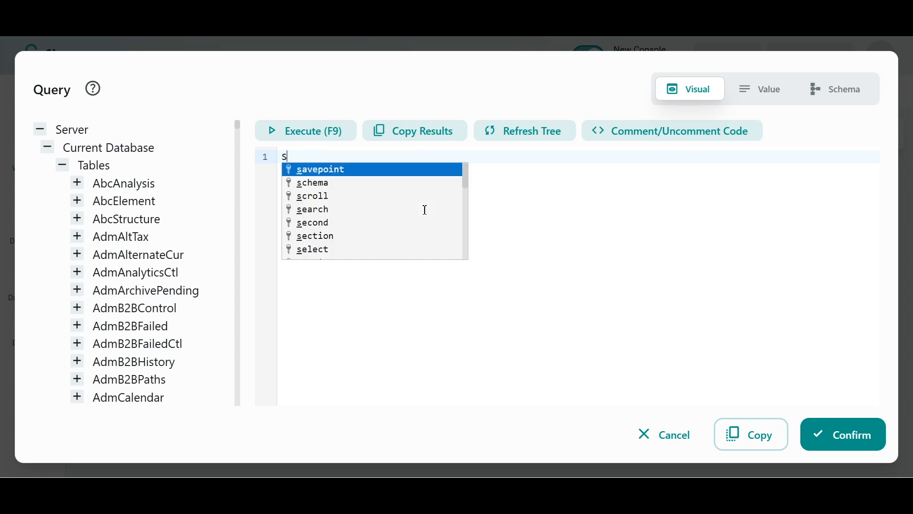
type("ELECT TOP 10 *")
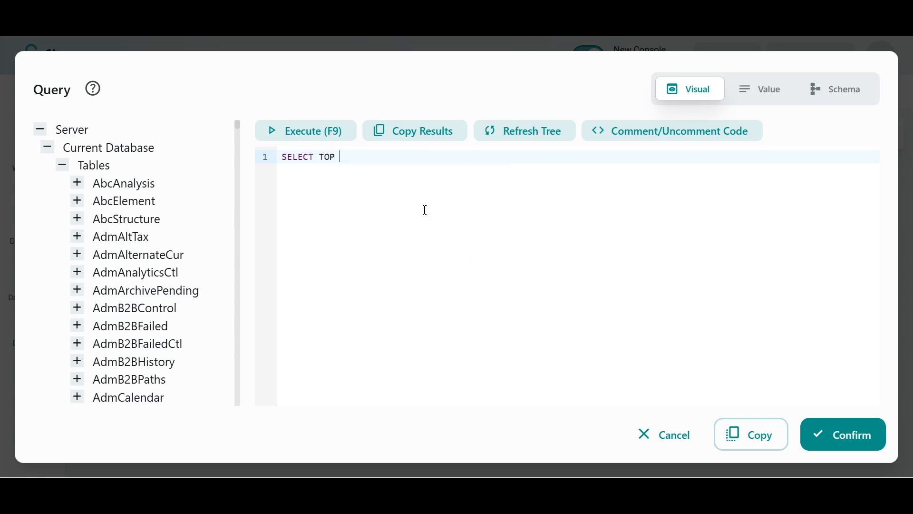
key("Return")
type("FROM SorDetail")
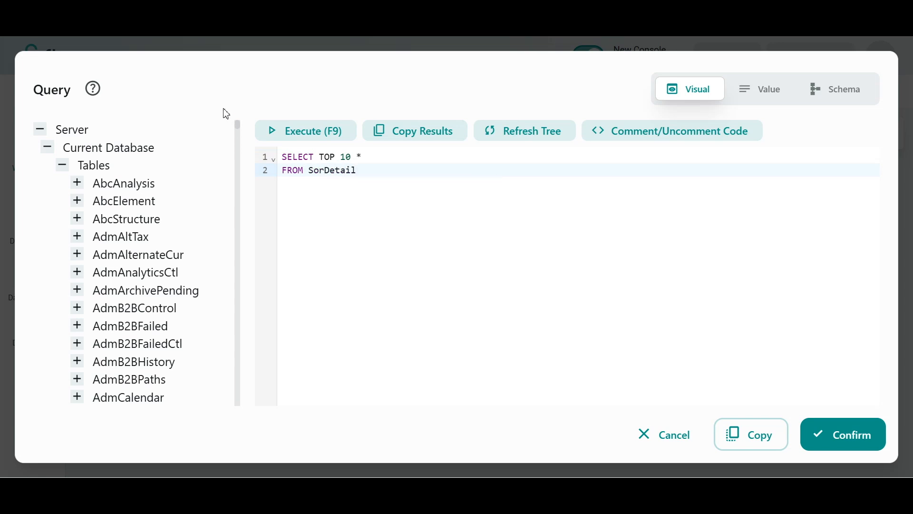
left_click(288, 138)
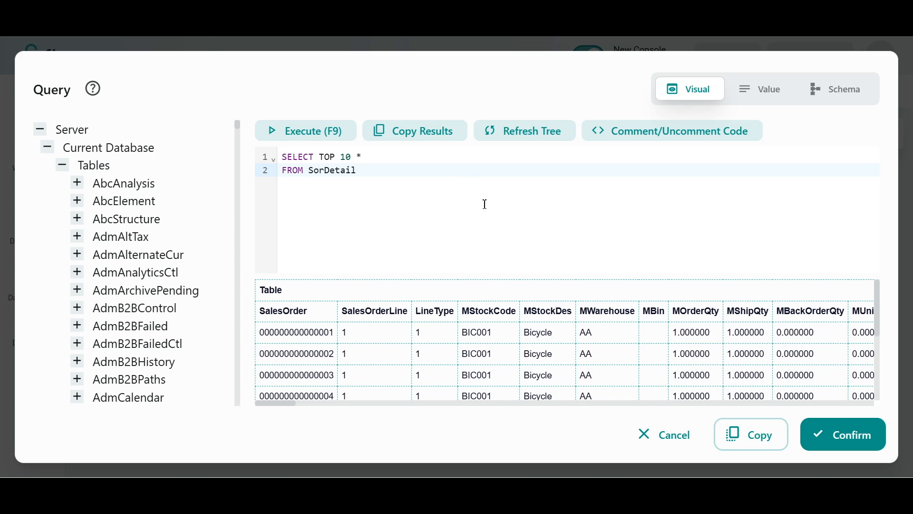
left_click(816, 435)
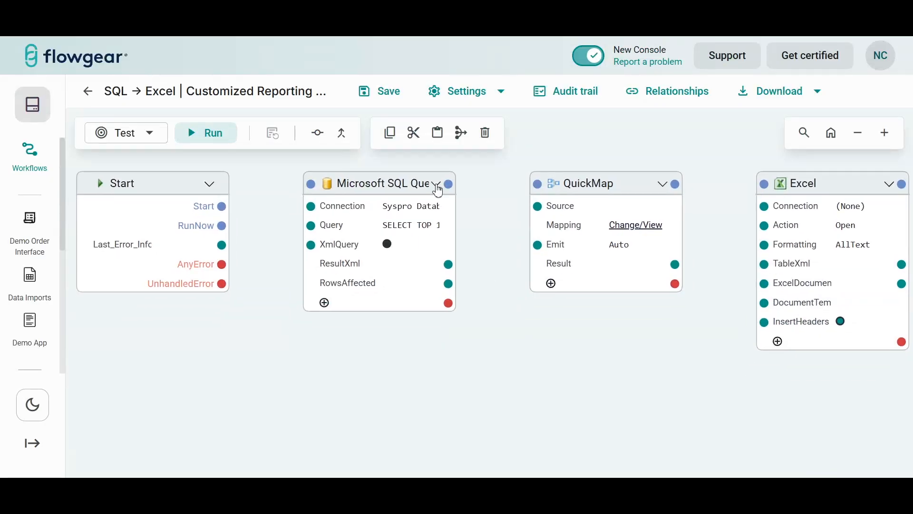
Run only the Microsoft SQL Query node and set its returned ResultXml as the node value
left_click(438, 190)
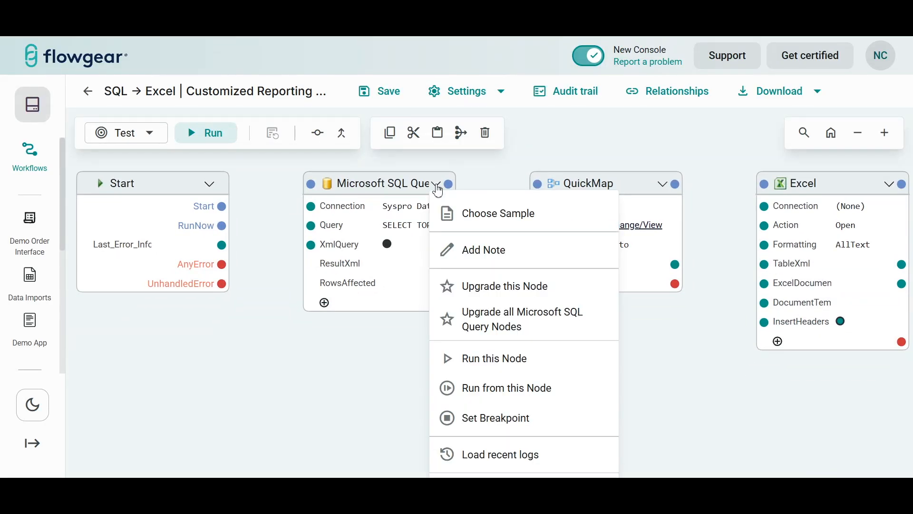
left_click(478, 358)
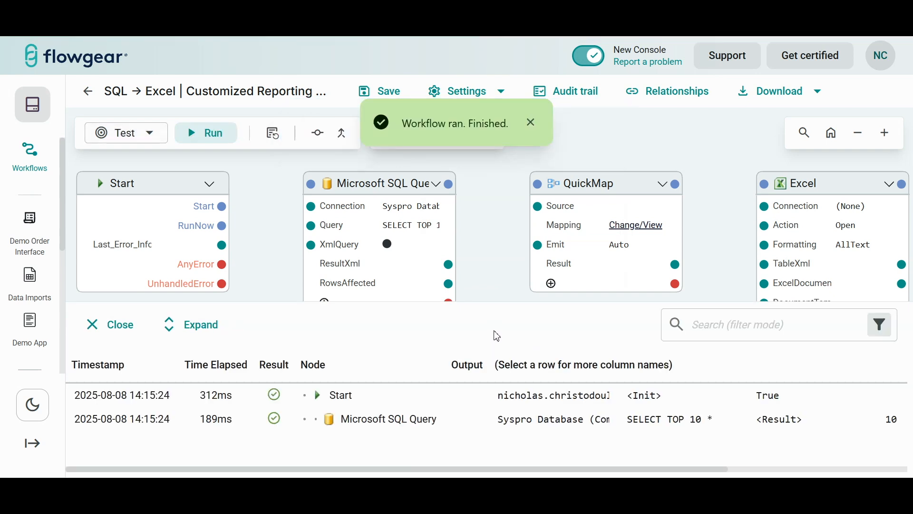
left_click_drag(602, 468, 790, 471)
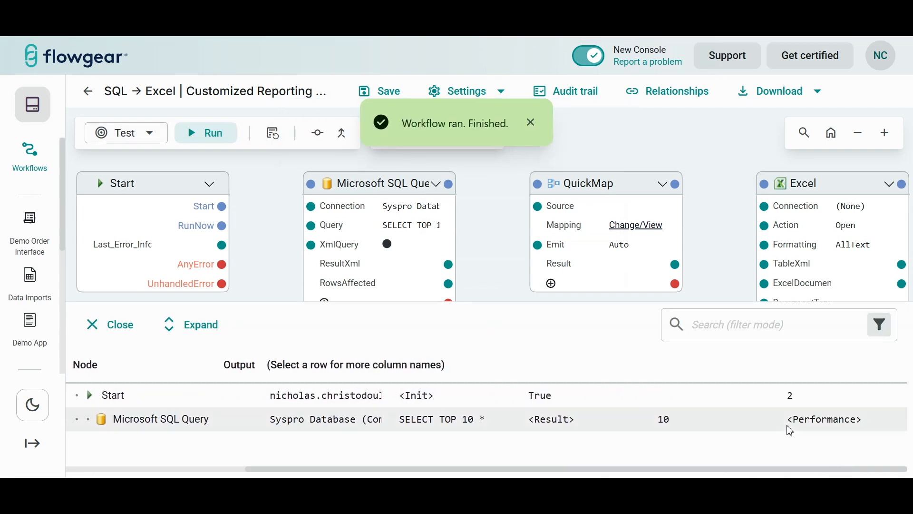
left_click(561, 422)
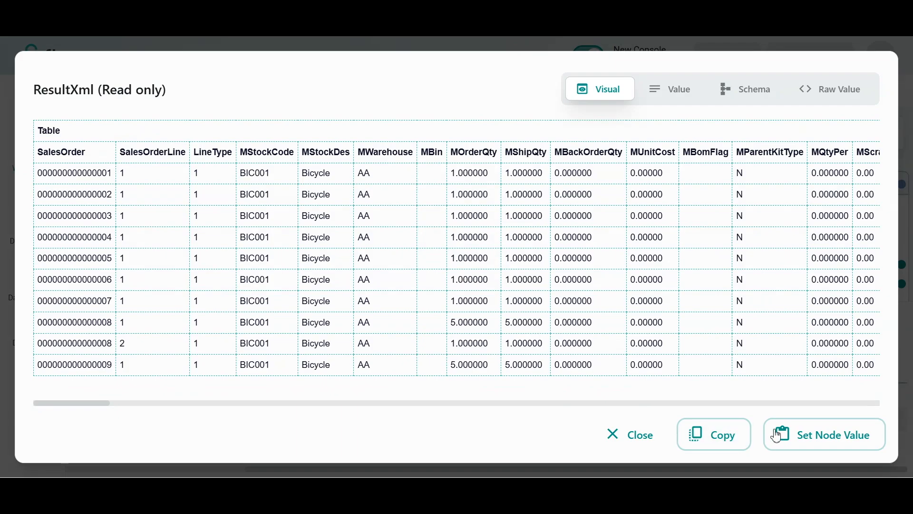
left_click(806, 438)
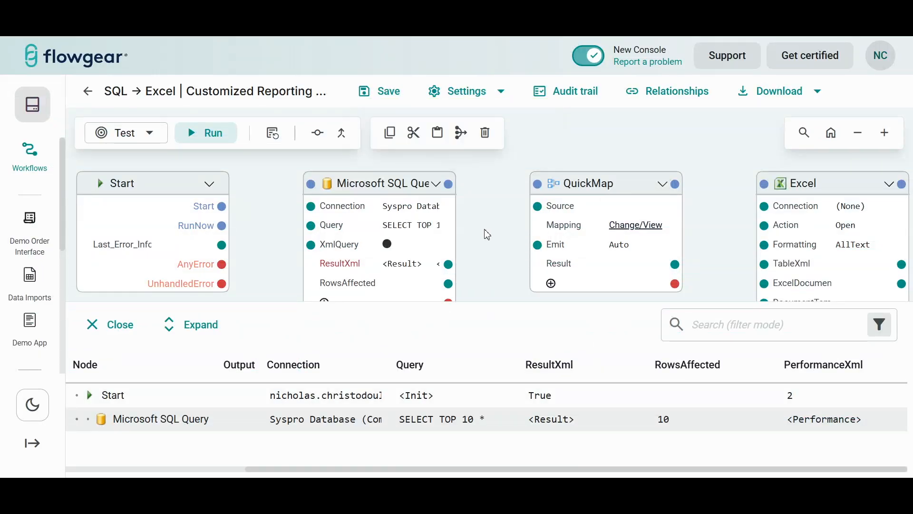
Connect the SQL node's ResultXml to QuickMap's Source and QuickMap's Result to the Excel node's ExcelDocument, closing the run log
left_click_drag(450, 240, 522, 185)
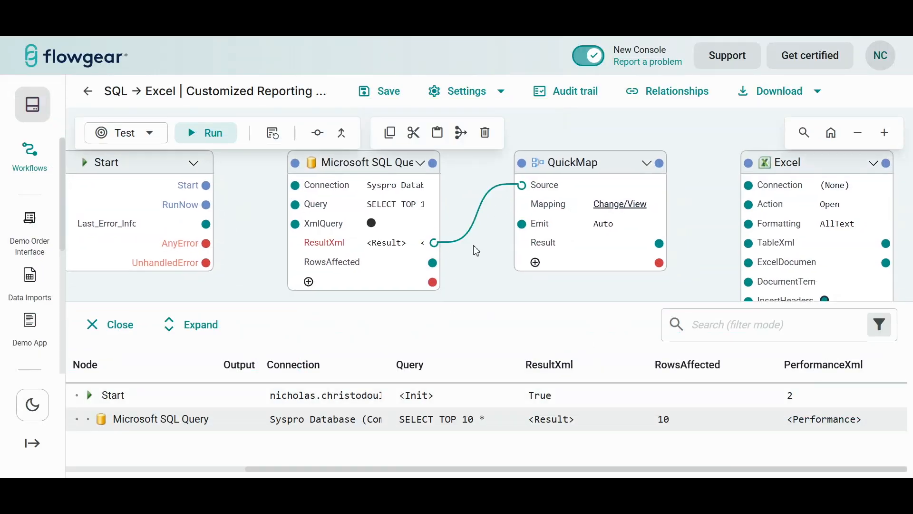
left_click_drag(695, 270, 513, 229)
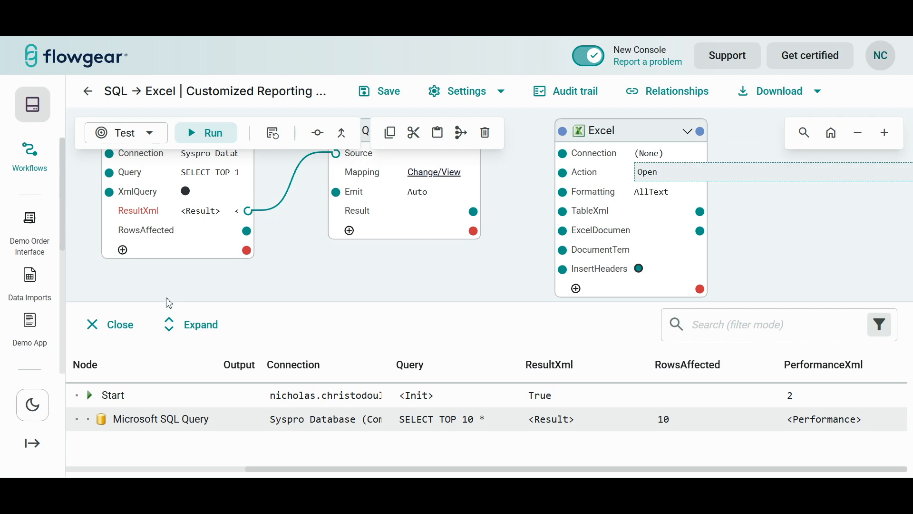
left_click(113, 325)
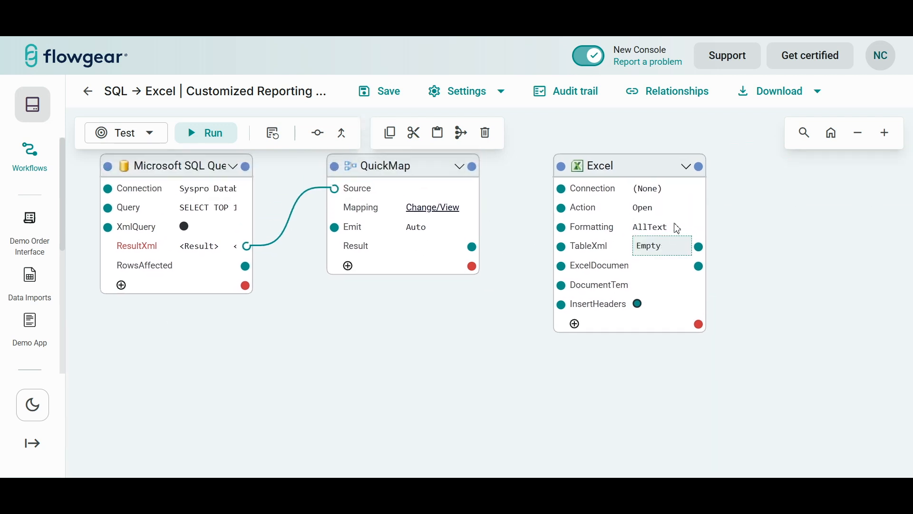
left_click_drag(477, 253, 561, 266)
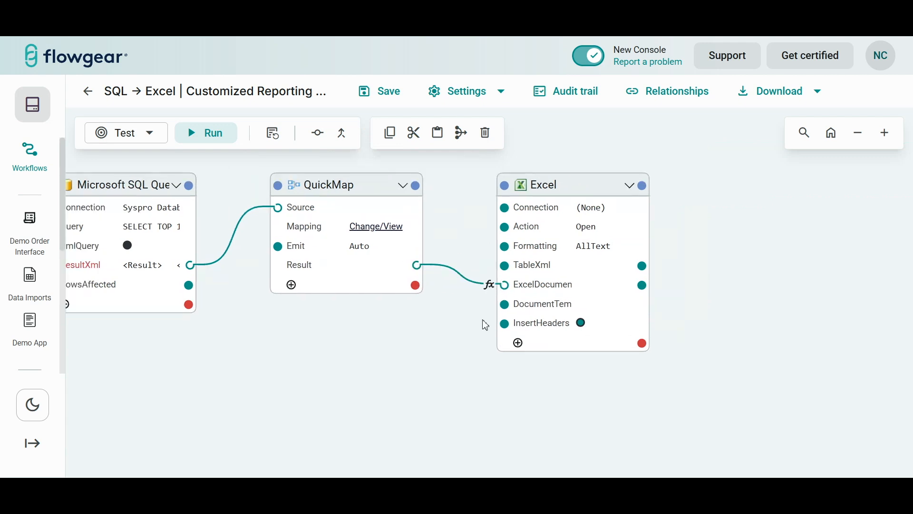
Set the Excel node's action to Create
left_click(607, 232)
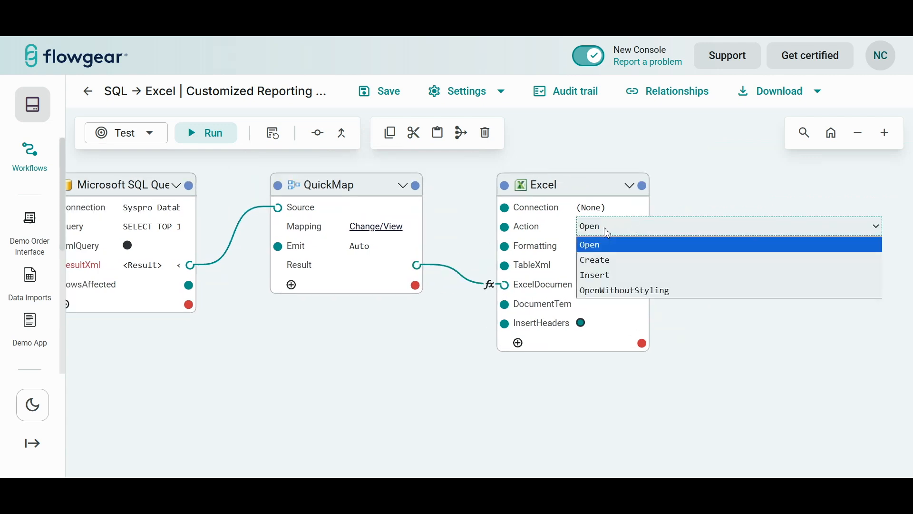
left_click(608, 259)
left_click(606, 247)
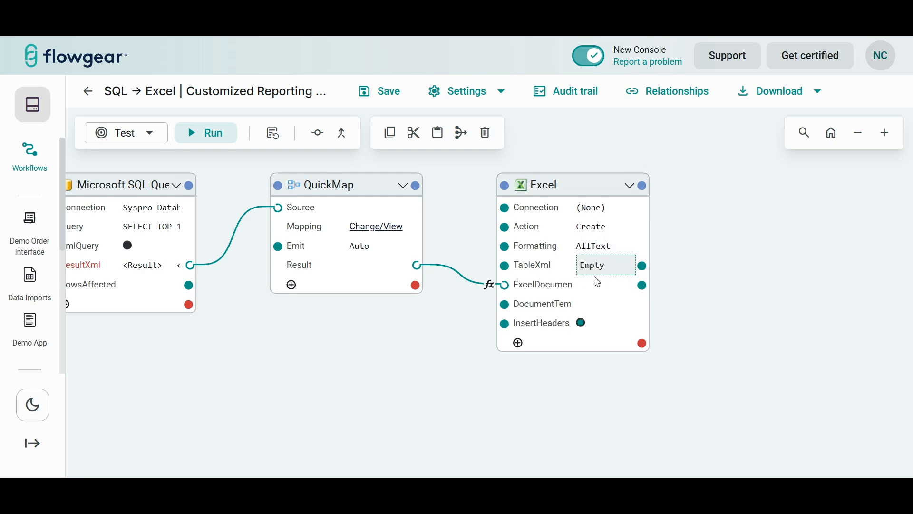
Set QuickMap's Result to sample XML with a Root containing a Stock element that holds empty StockCode and TotalOnOrder fields
left_click_drag(444, 339, 503, 347)
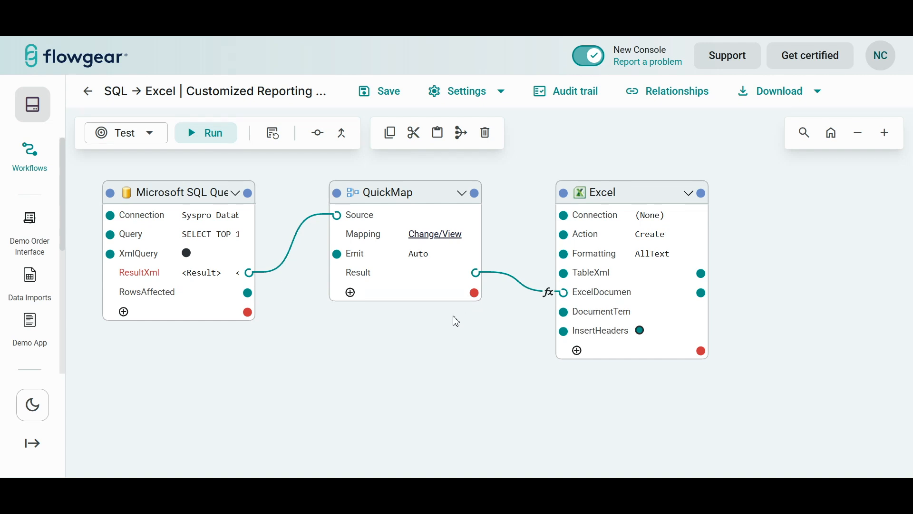
left_click(433, 281)
type("<Root>   <Stock>     <StockCode></StockCode>     <TotalOnOrder></TotalOnOrder>   </Stock> </Root>")
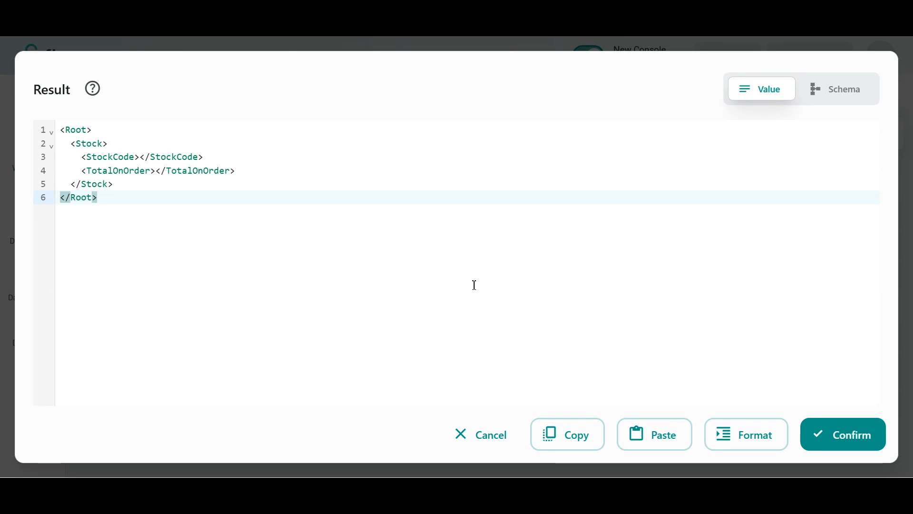
left_click(852, 436)
In QuickMap's mapping, link Table to Stock, MStockCode to StockCode and MOrderQty to TotalOnOrder
left_click_drag(325, 340, 429, 350)
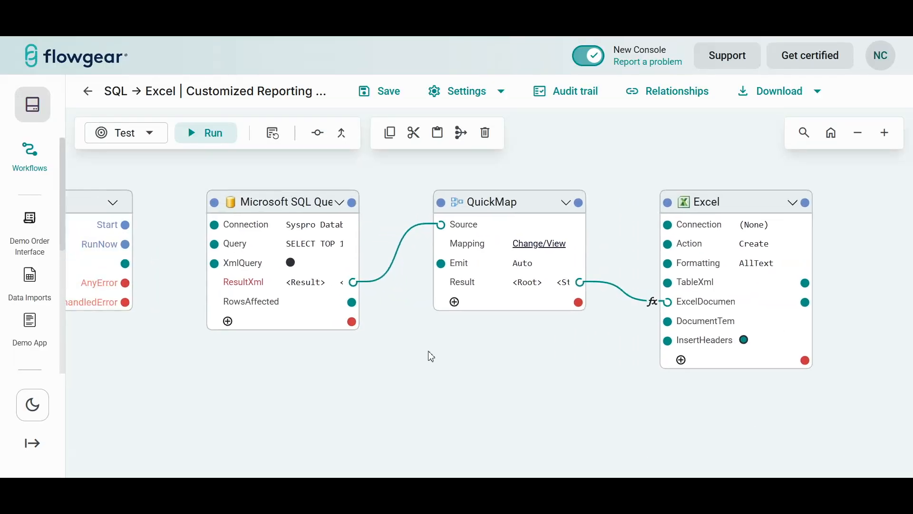
left_click(547, 251)
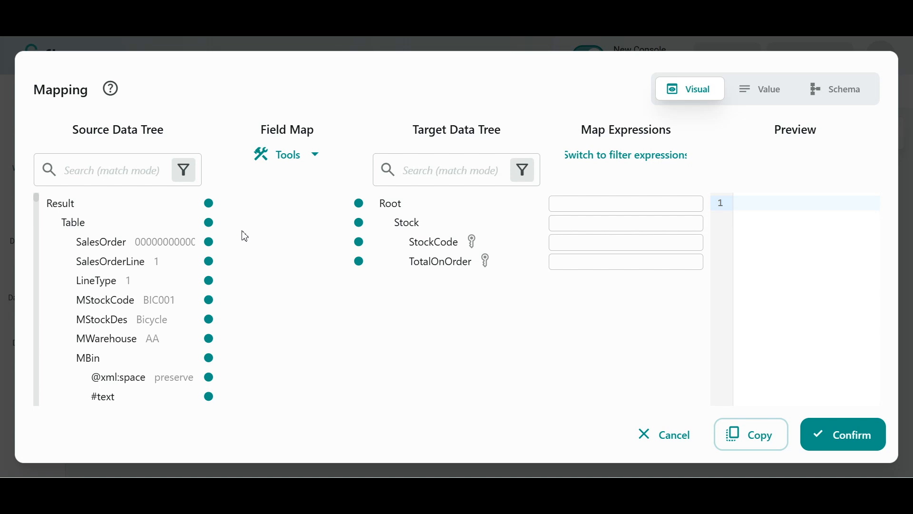
left_click_drag(212, 228, 360, 223)
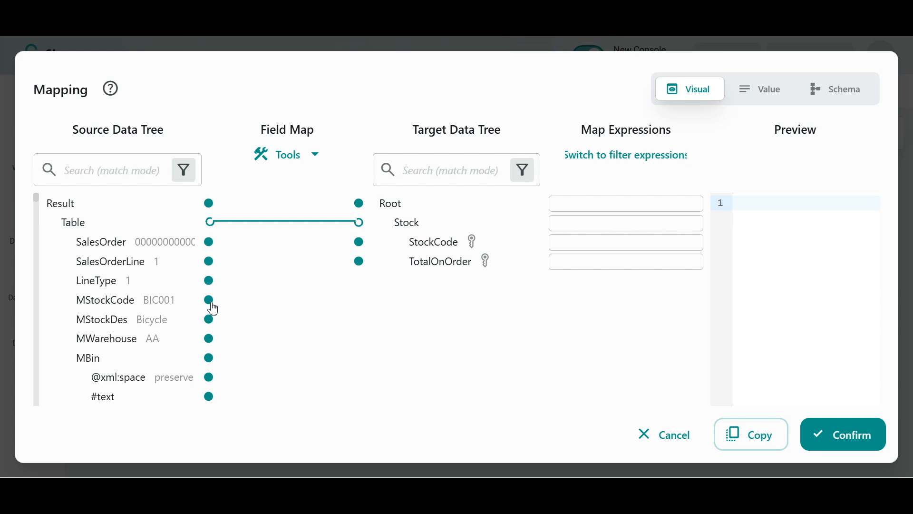
left_click_drag(211, 304, 348, 251)
scroll(138, 315, "down", 1)
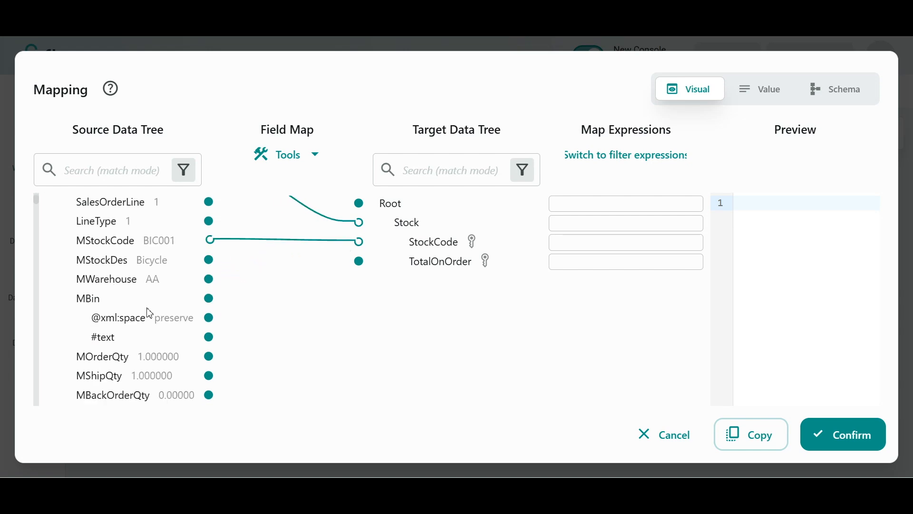
left_click_drag(209, 358, 358, 262)
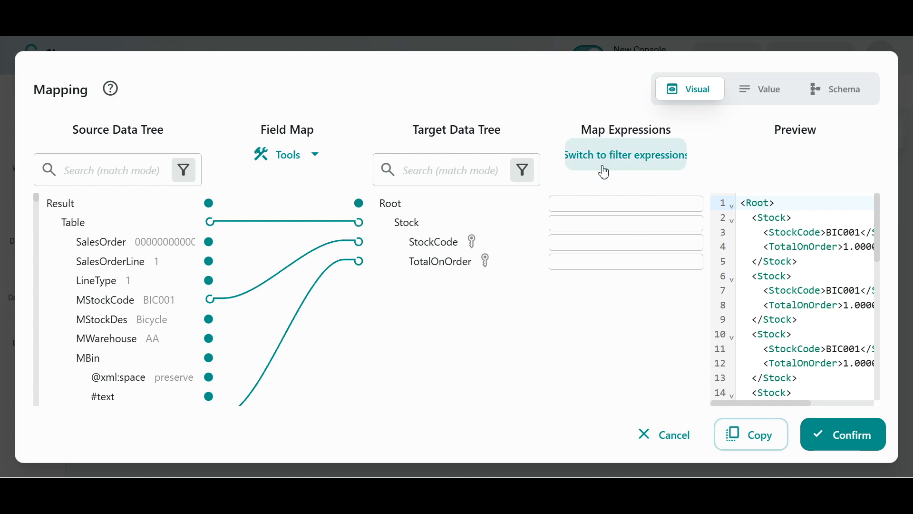
Mark StockCode as the key in the target data tree and inspect its TotalOnOrder entries in the preview
left_click(581, 242)
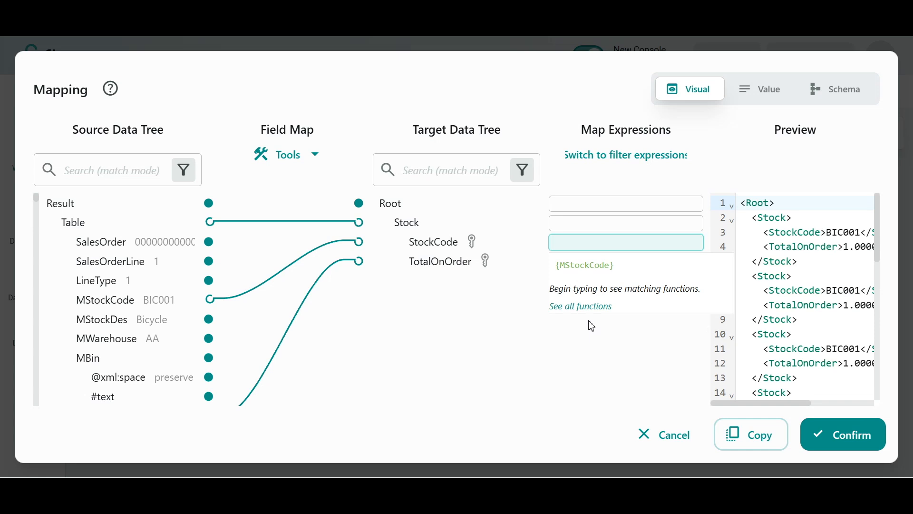
left_click(588, 334)
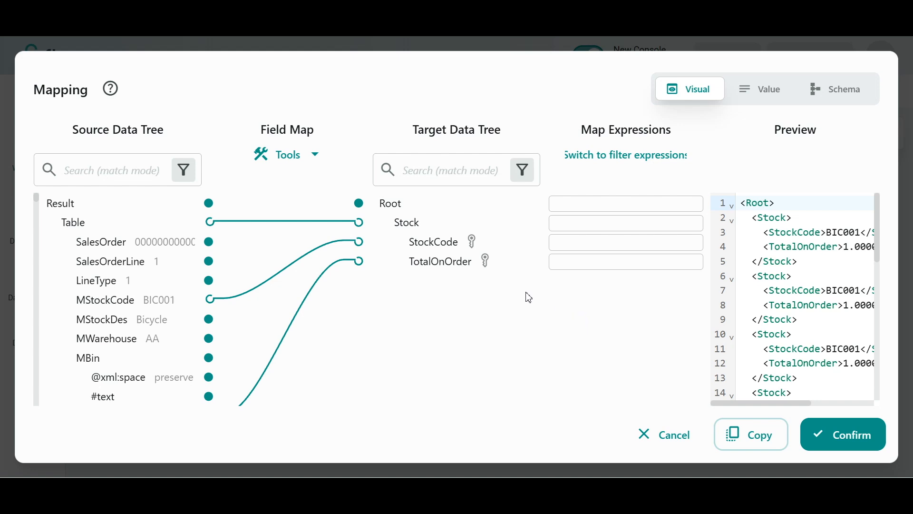
left_click(473, 243)
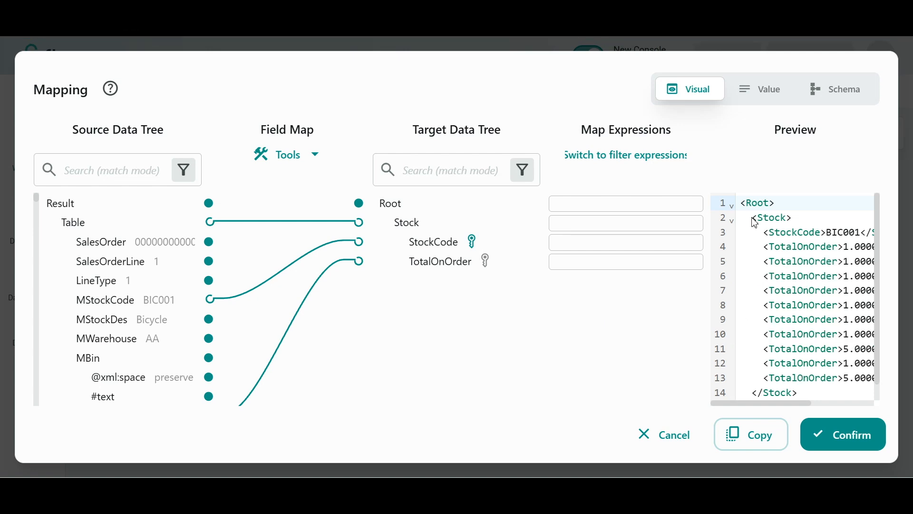
left_click(826, 233)
scroll(824, 235, "down", 1)
scroll(824, 236, "up", 1)
double_click(830, 233)
double_click(819, 247)
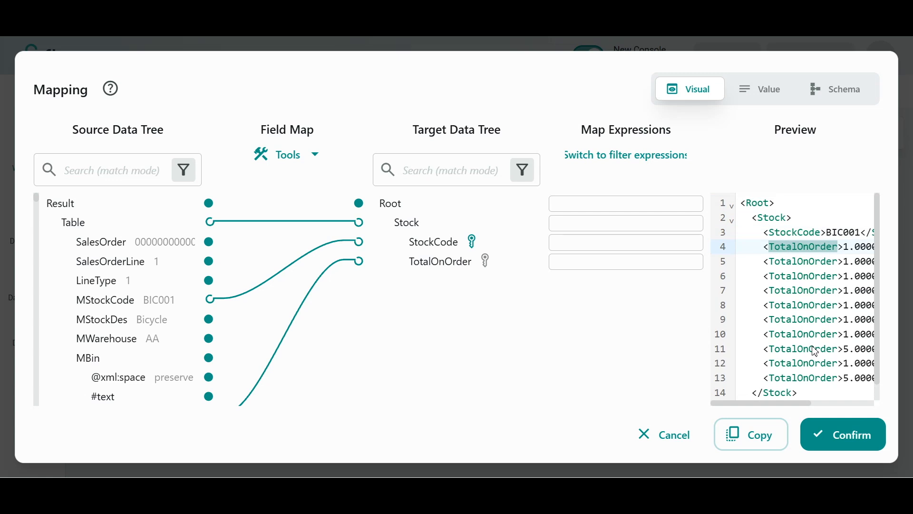
left_click(621, 316)
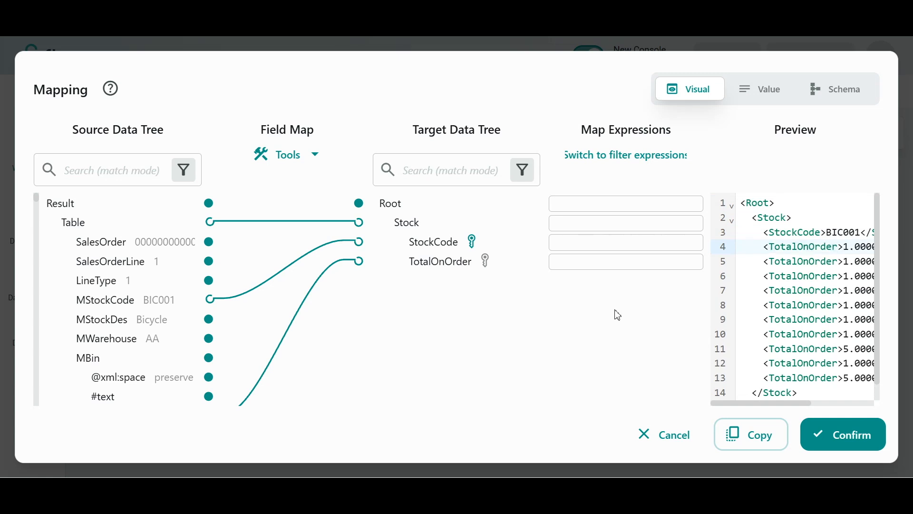
Set TotalOnOrder's map expression to SUM({MOrderQty}) and confirm the mapping
left_click(586, 265)
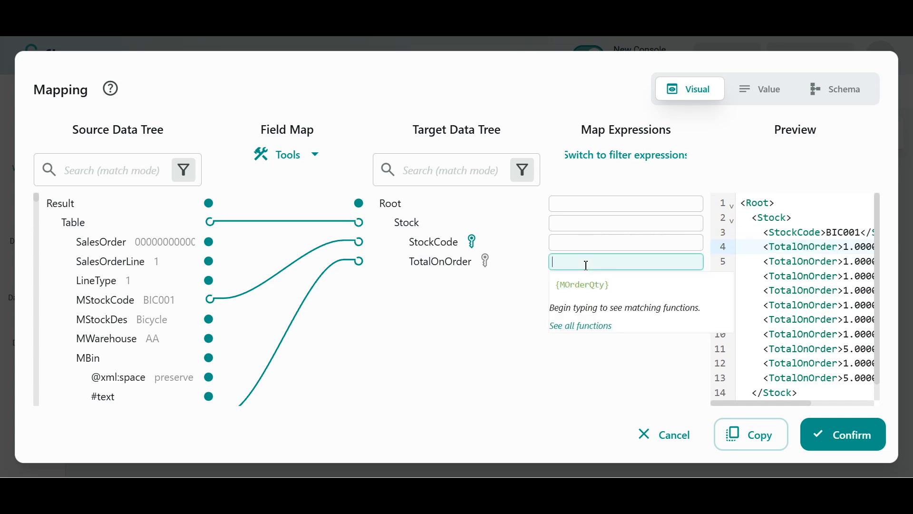
type("SUM")
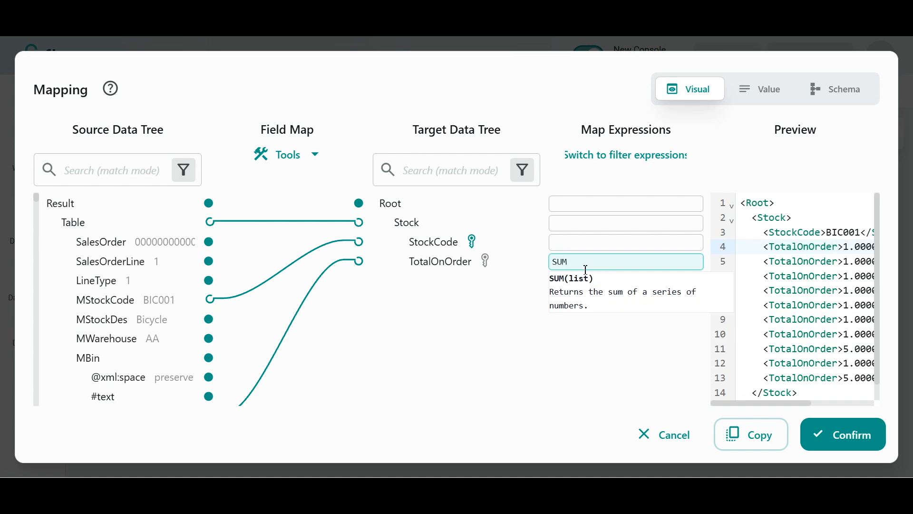
type("(")
left_click(581, 287)
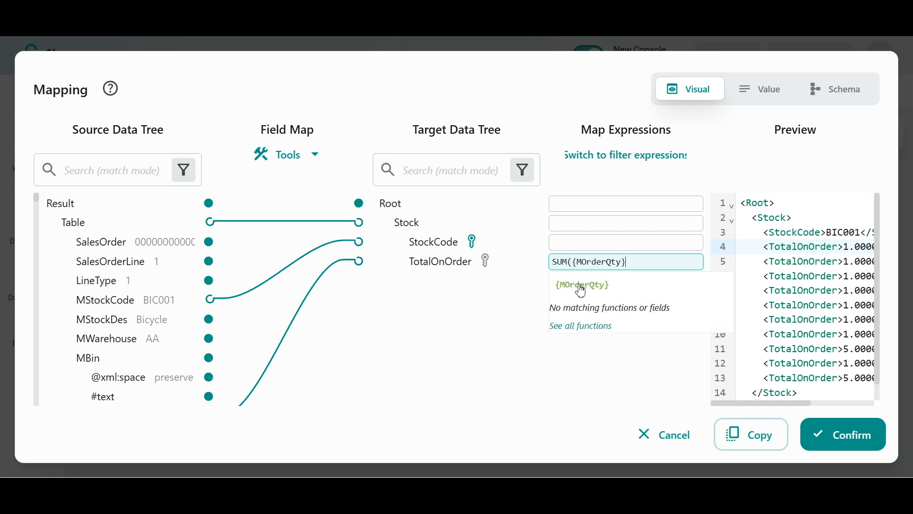
type("))")
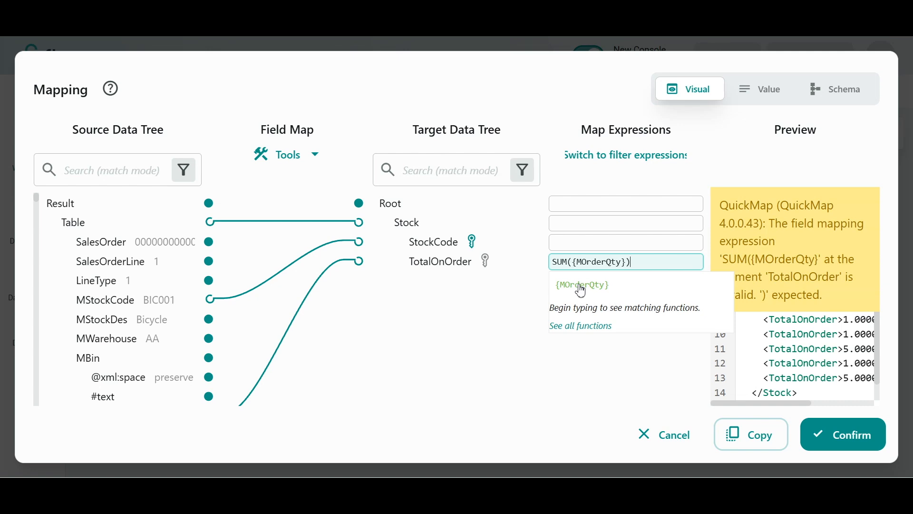
left_click(501, 312)
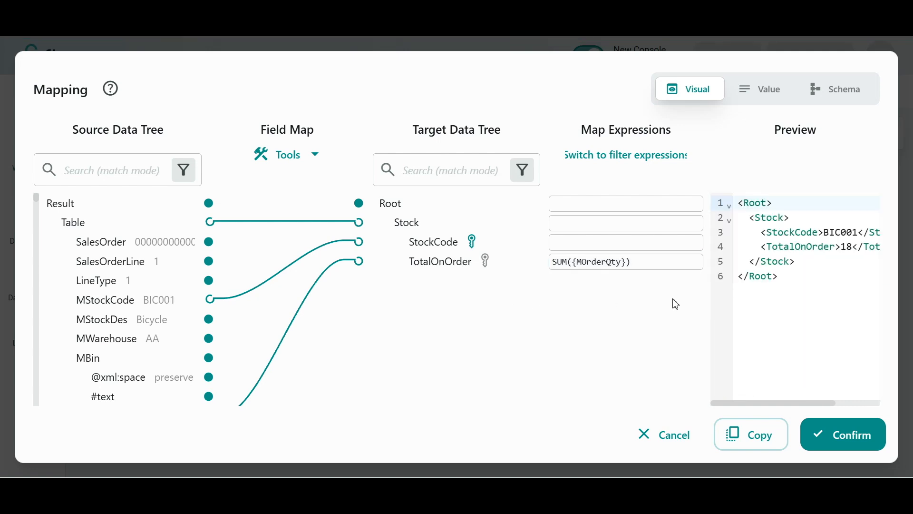
left_click(832, 233)
left_click(843, 442)
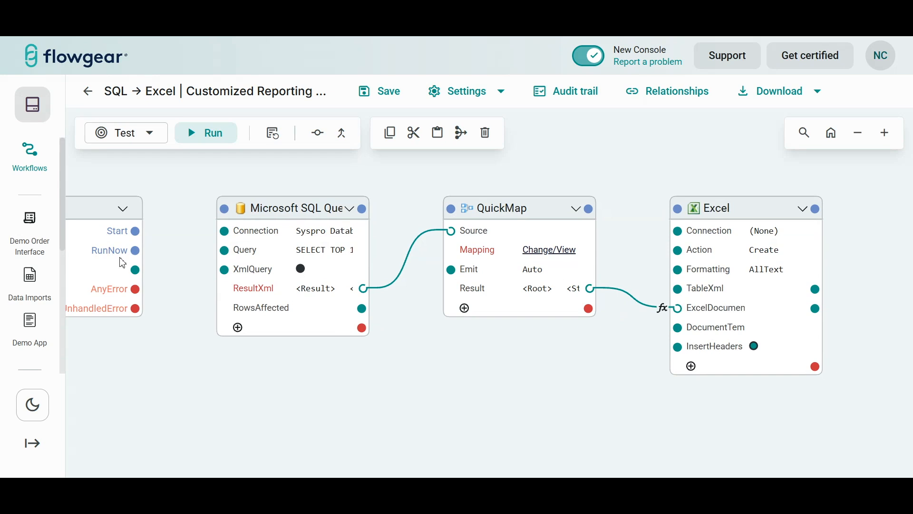
Chain the execution flow from Start's RunNow through Microsoft SQL Query and QuickMap to the Excel node
left_click_drag(136, 250, 224, 208)
left_click_drag(362, 208, 451, 208)
left_click_drag(554, 211, 629, 218)
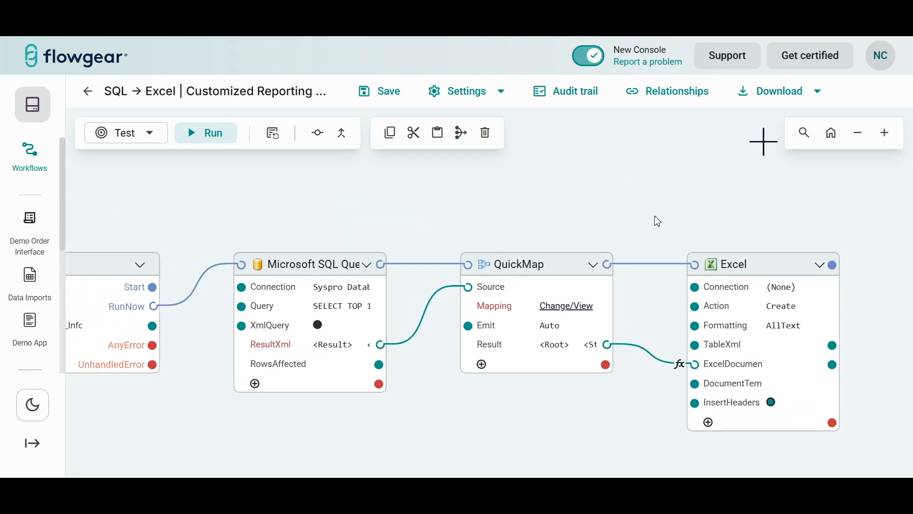
Add a Variable Bar node above the Start node
left_click(238, 197)
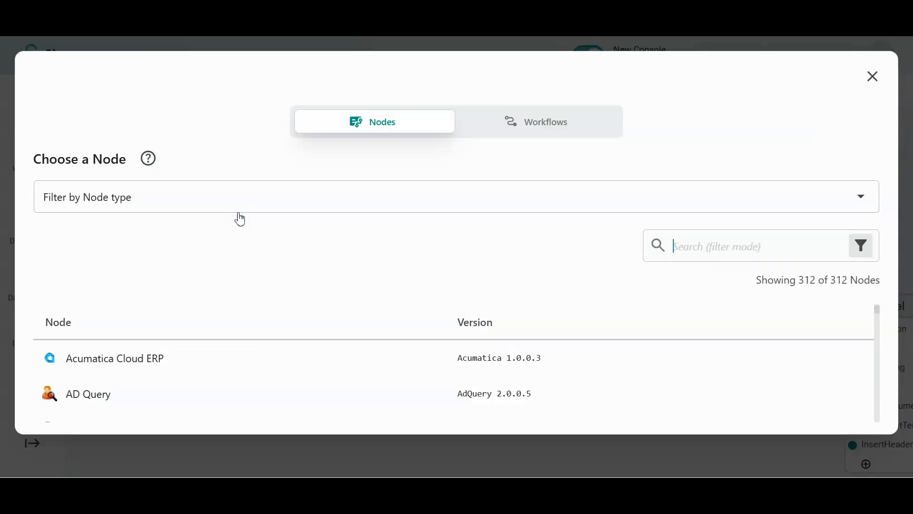
type("var")
left_click(138, 360)
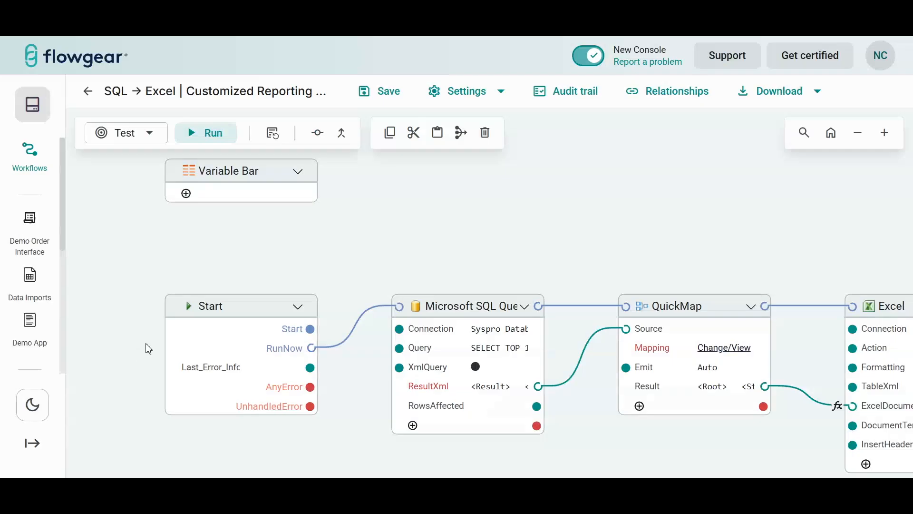
Add a variable named File to the Variable Bar, with type File and file extension xlsx
left_click(189, 194)
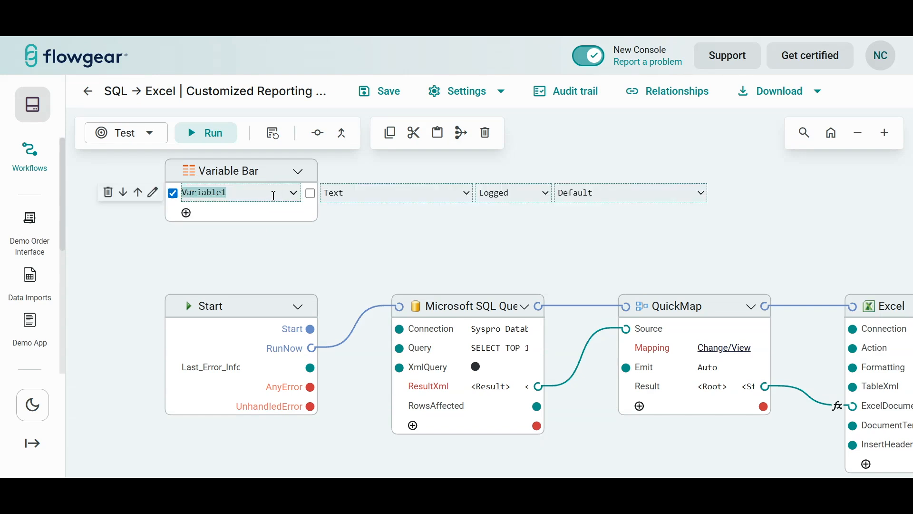
type("File")
left_click(358, 194)
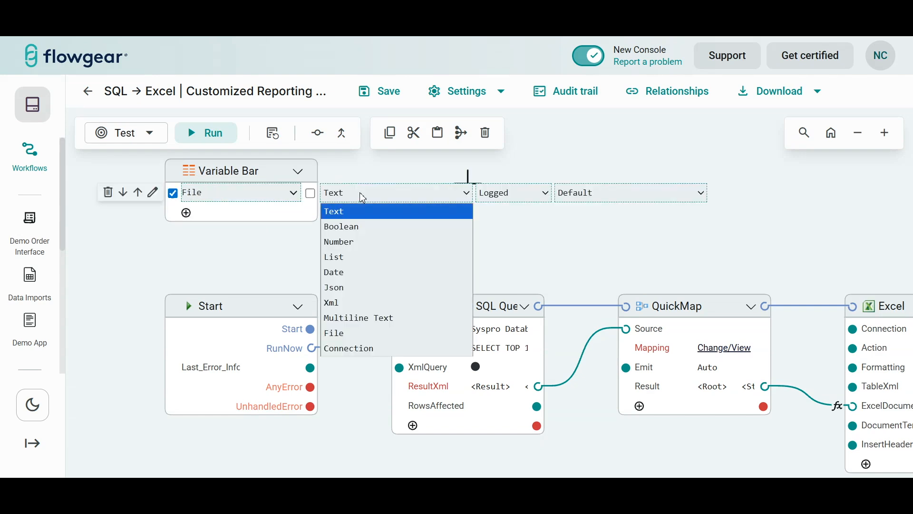
left_click(346, 338)
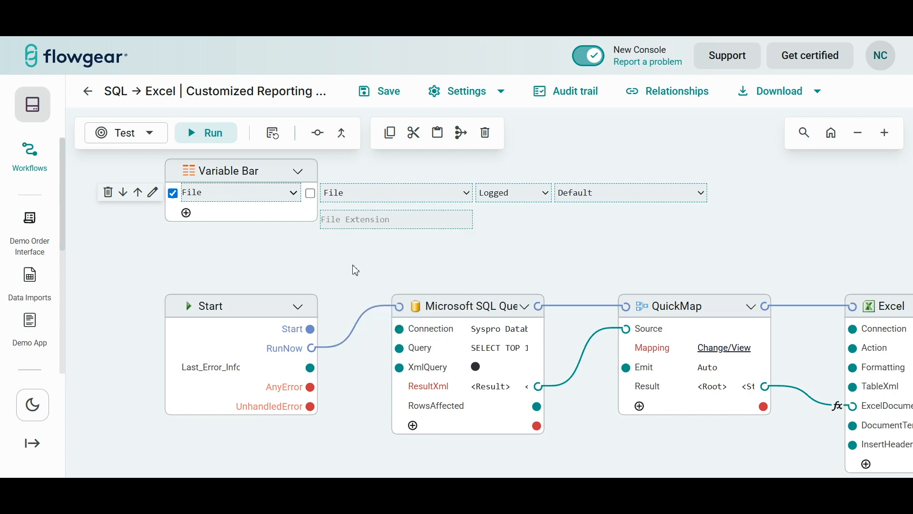
left_click(369, 229)
type("xlsx")
left_click(690, 240)
Move QuickMap's Result connection from the Excel node's ExcelDocument input to its TableXml input
left_click_drag(809, 381, 670, 364)
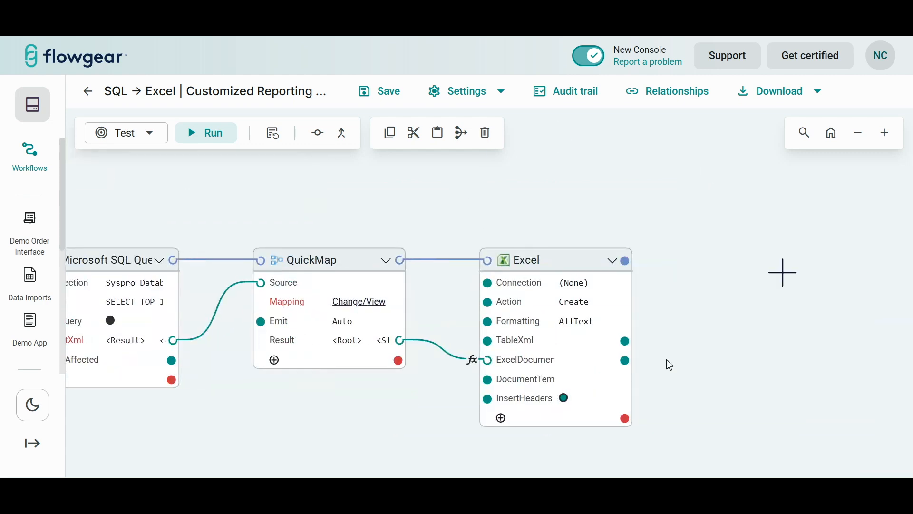
left_click(627, 343)
left_click_drag(454, 357, 481, 344)
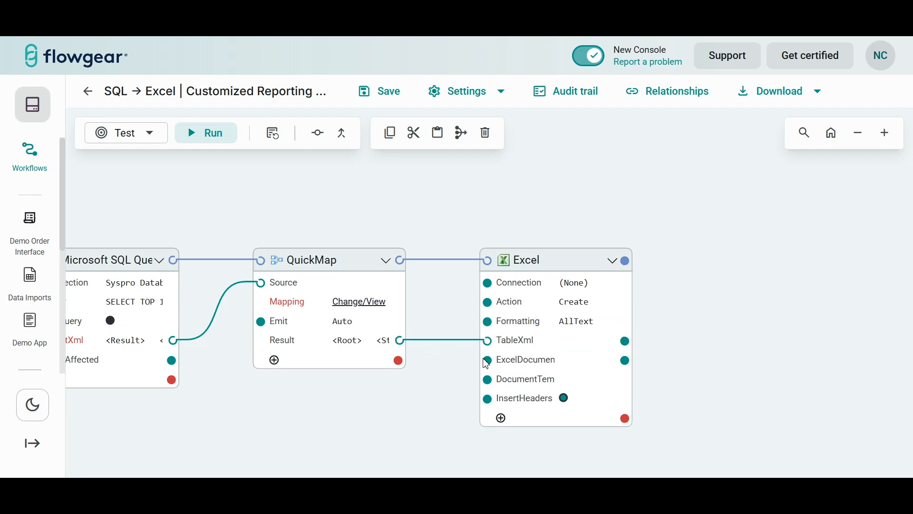
Connect the Excel node's ExcelDocument output to the Variable Bar's File variable
left_click(626, 361)
left_click_drag(357, 199, 620, 290)
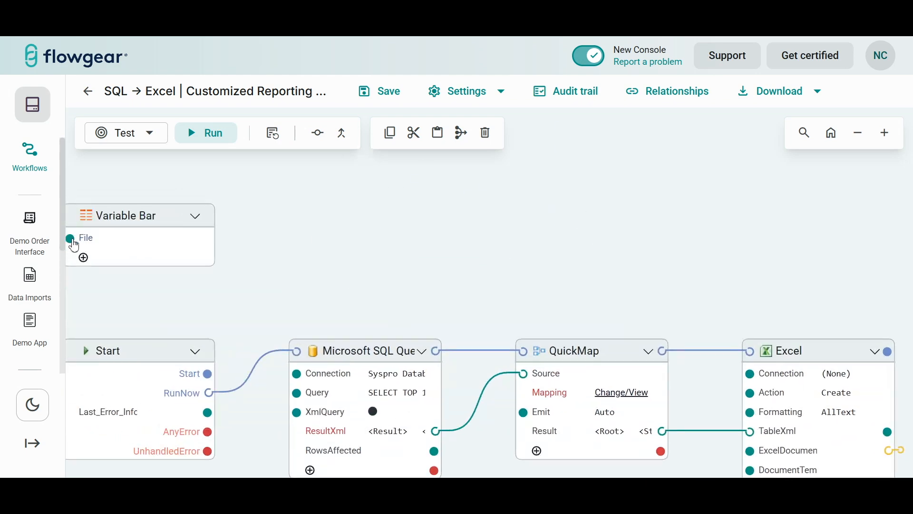
left_click_drag(589, 220, 661, 203)
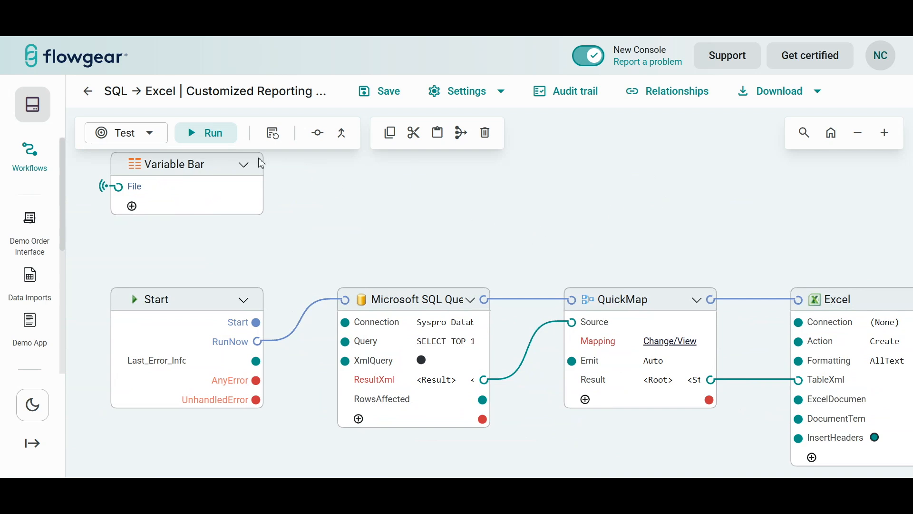
Run the workflow in Test and select the Start entry in the run log to show its File.xlsx output
left_click(212, 142)
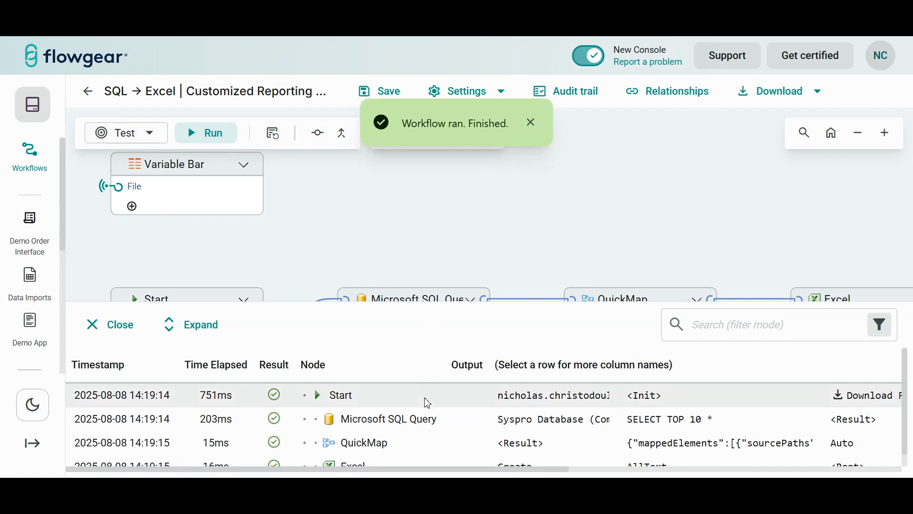
scroll(424, 401, "down", 1)
scroll(413, 428, "up", 1)
left_click(507, 389)
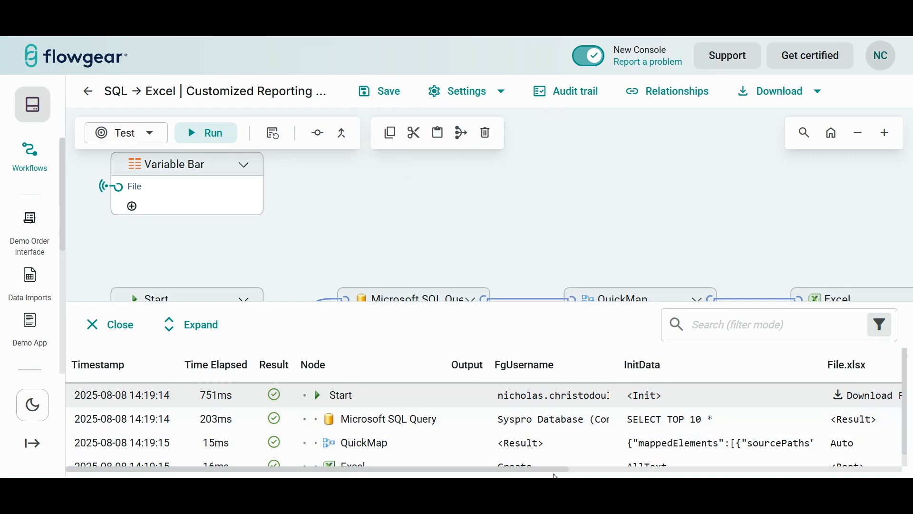
left_click_drag(555, 474, 741, 474)
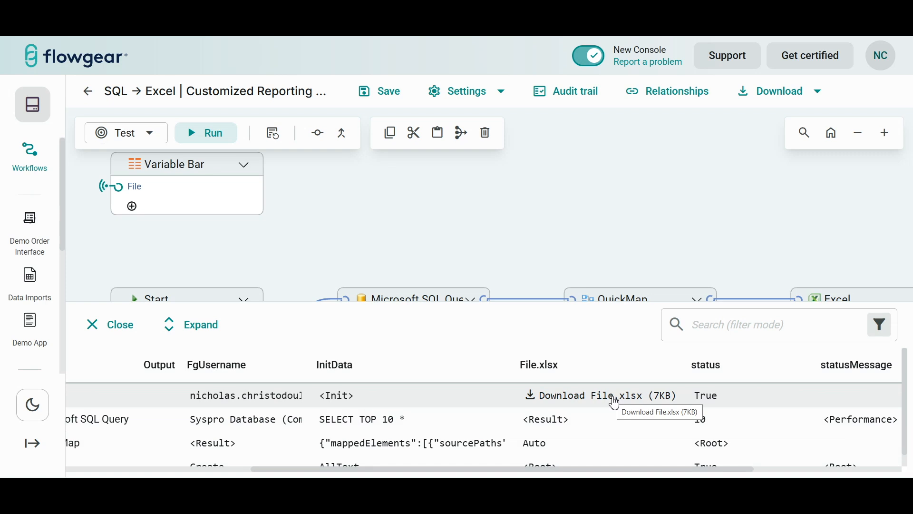
Download File.xlsx from the run log to Downloads as File (1) and open it from the browser's recent downloads
left_click(614, 400)
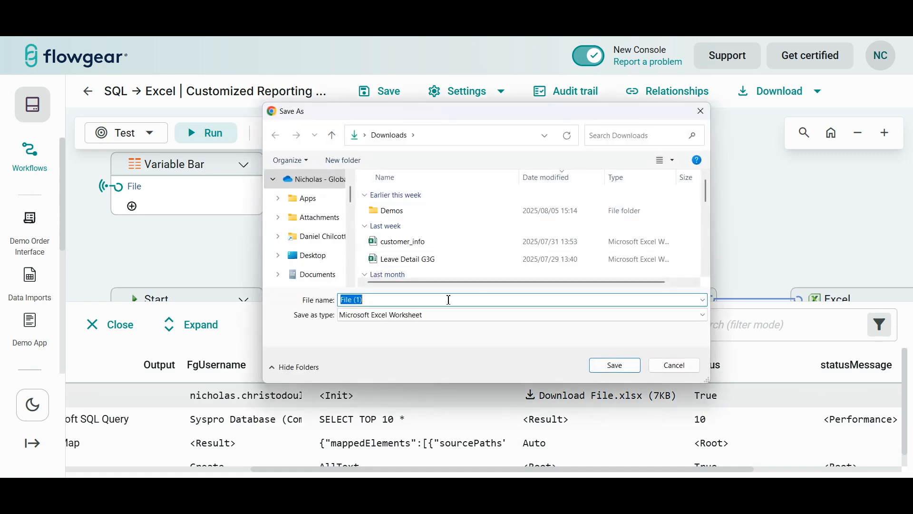
left_click(615, 365)
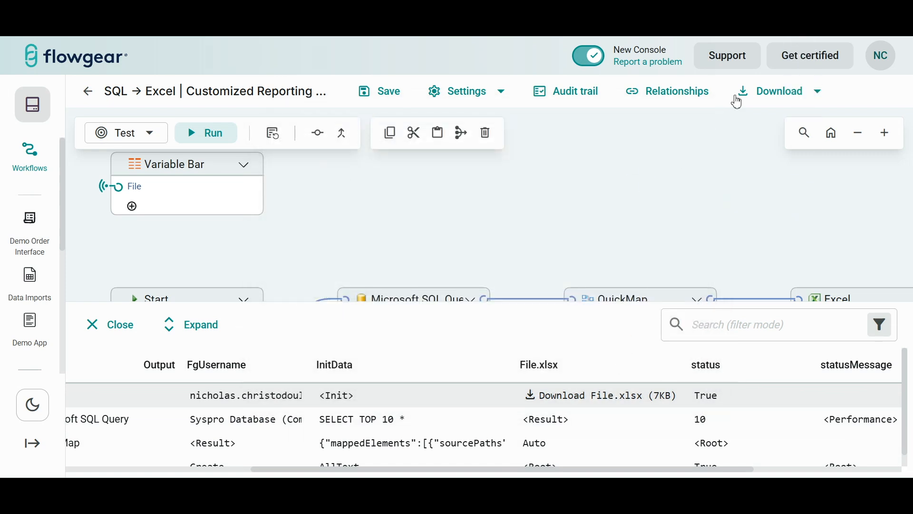
key("ctrl+j")
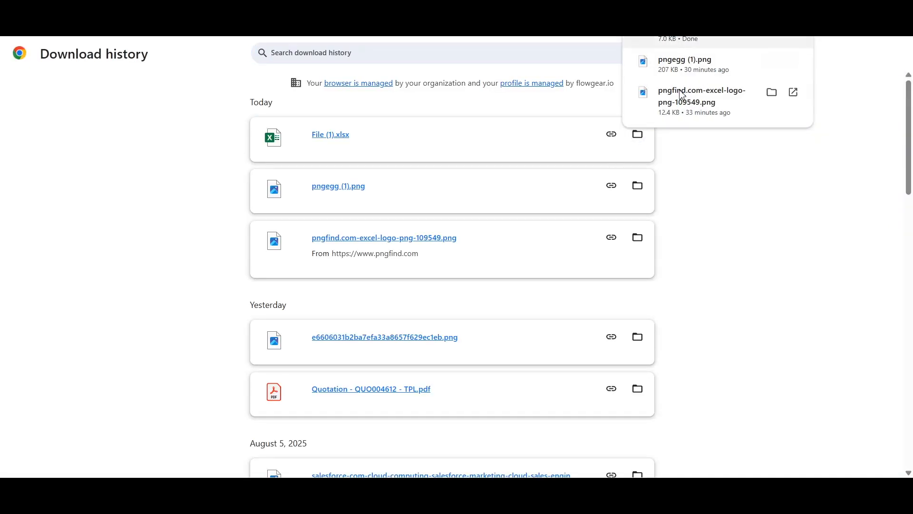
left_click(680, 44)
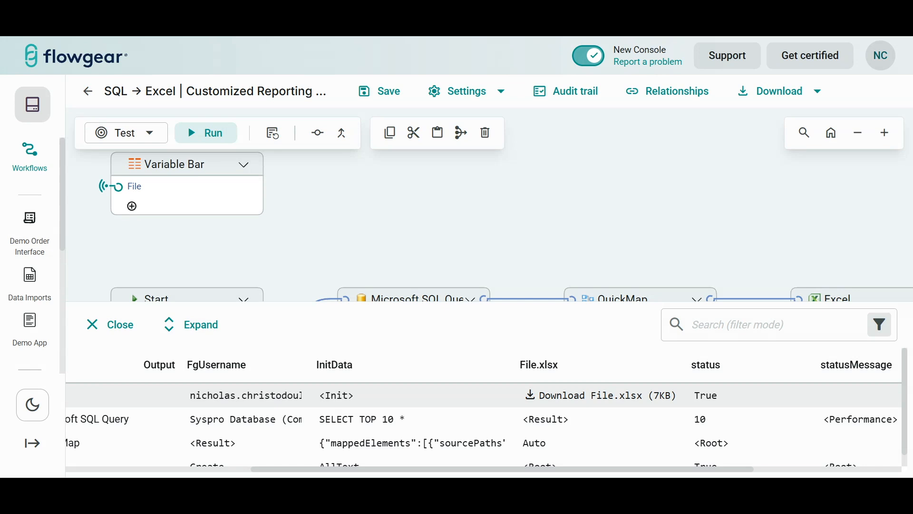
Change the Microsoft SQL Query node's query to SELECT * FROM SorDetail, removing the TOP 10 limit
left_click_drag(685, 250, 603, 180)
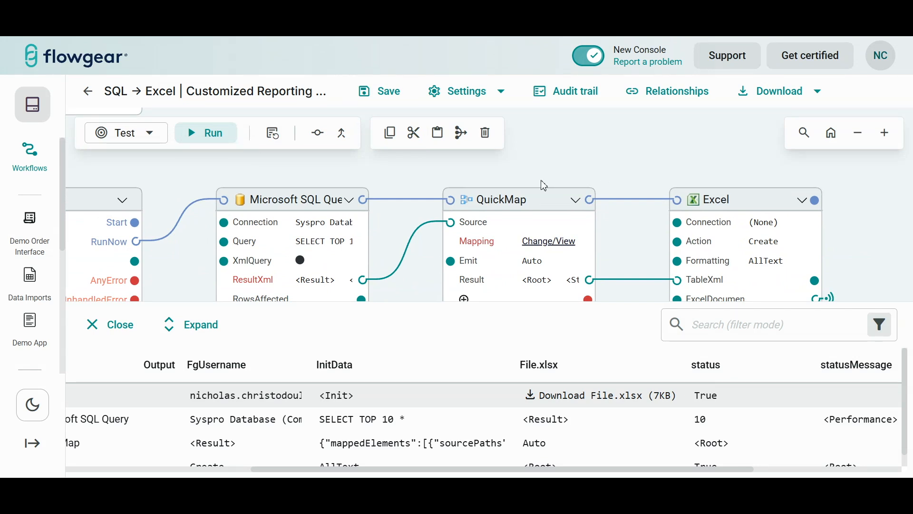
left_click_drag(545, 185, 618, 148)
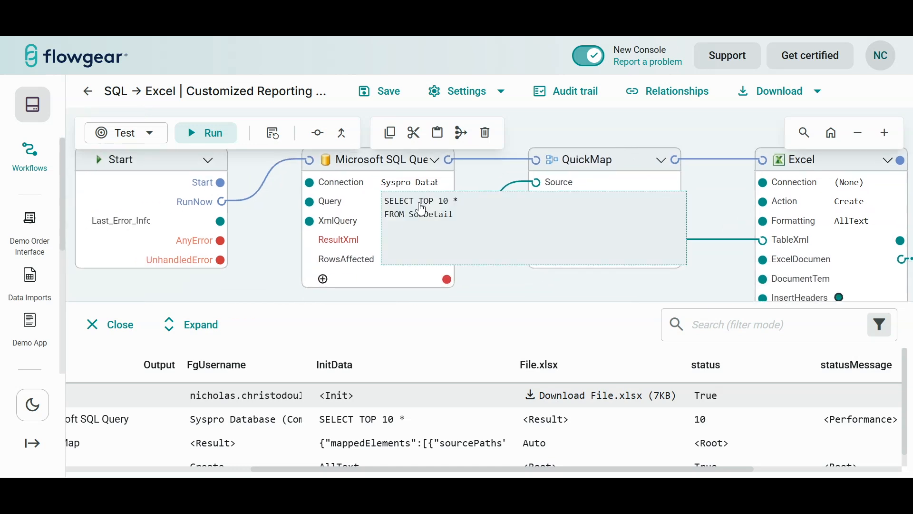
left_click(422, 210)
left_click_drag(371, 157, 323, 161)
type("*")
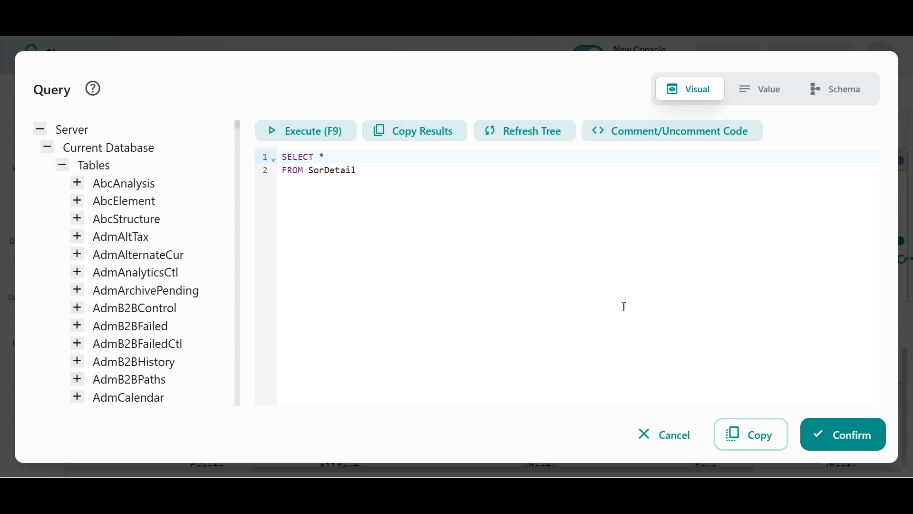
left_click(830, 438)
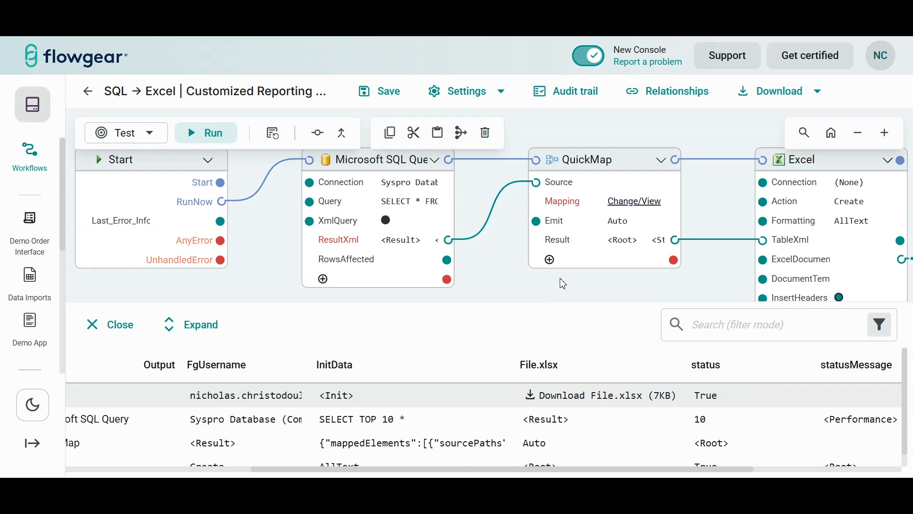
View QuickMap's Result XML without editing it, and switch to the prebuilt SQL → Excel | Customized Reporting workflow
left_click_drag(556, 303, 524, 306)
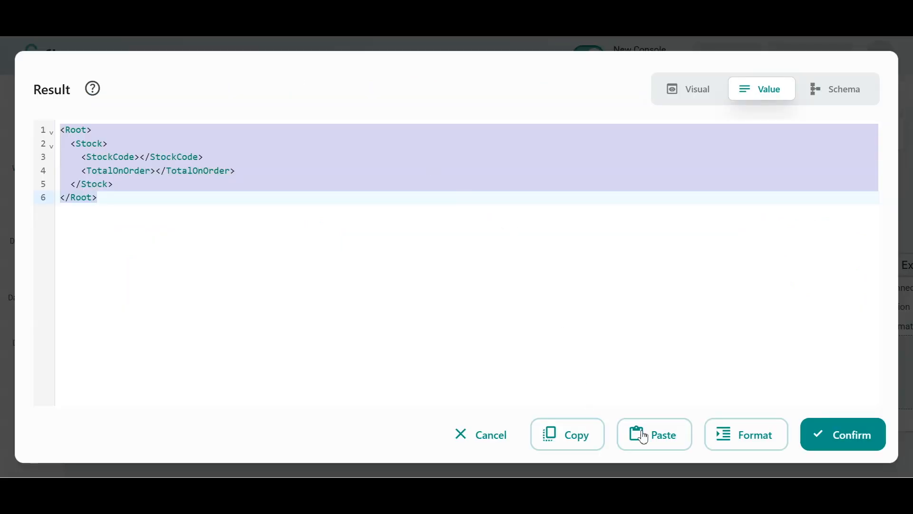
left_click(490, 433)
left_click_drag(457, 220, 483, 241)
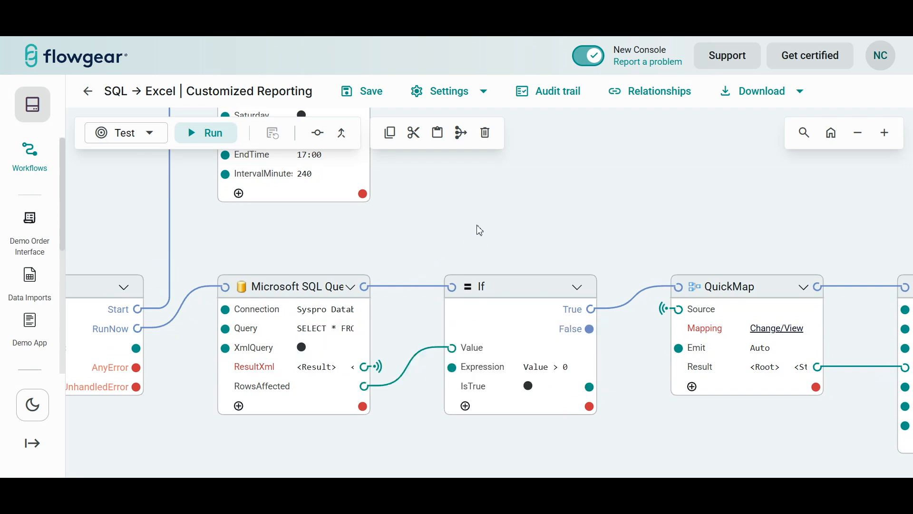
Connect the Week Scheduler node's output to the Microsoft SQL Query node's input
left_click_drag(493, 206, 604, 382)
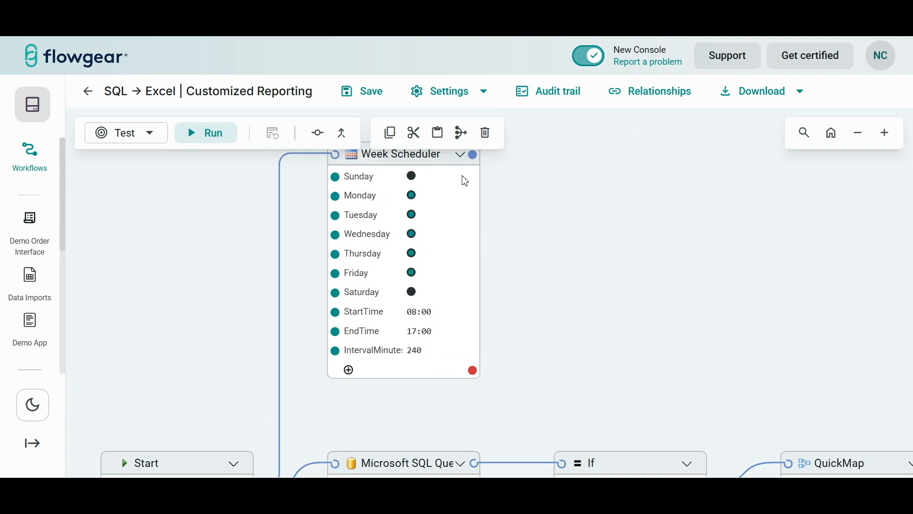
left_click_drag(519, 196, 502, 206)
left_click_drag(503, 280, 518, 179)
left_click(333, 371)
left_click_drag(650, 235, 661, 335)
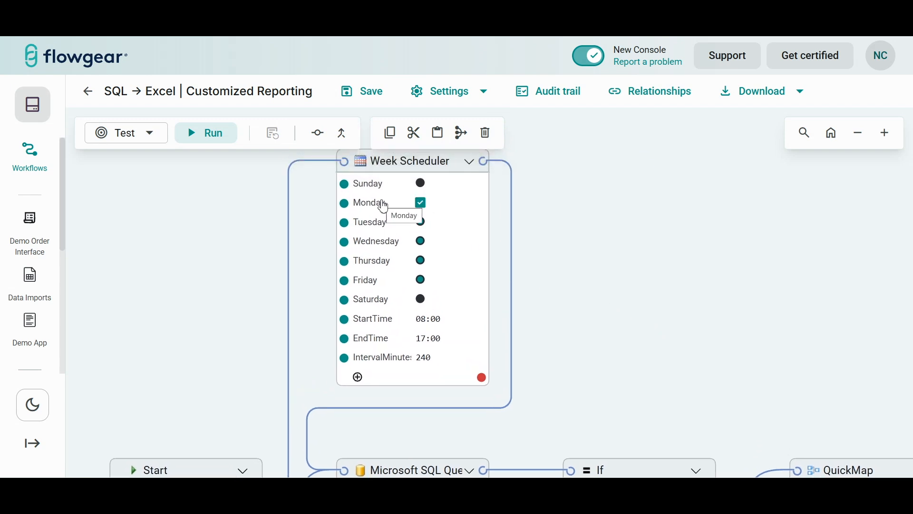
left_click(443, 323)
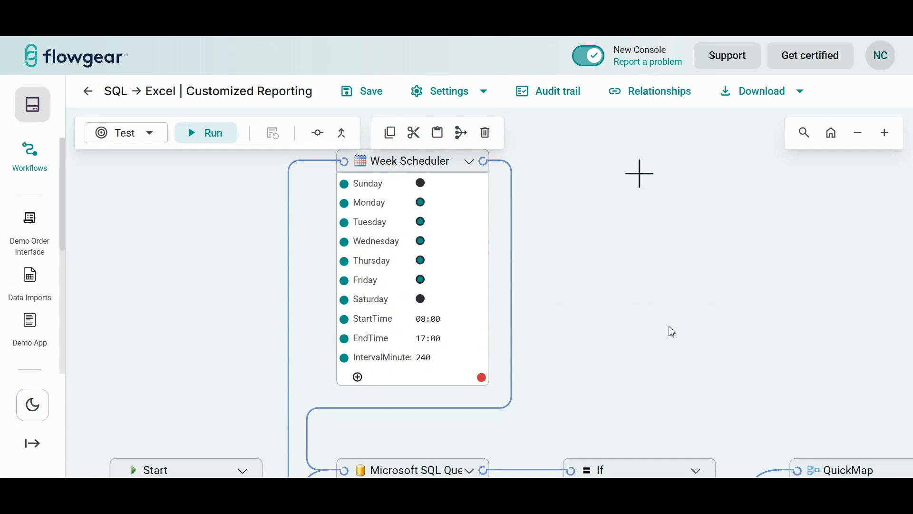
Examine the workflow's chain from the If node through QuickMap and Excel to Email Alert, including the attachment connection
left_click_drag(685, 353, 452, 147)
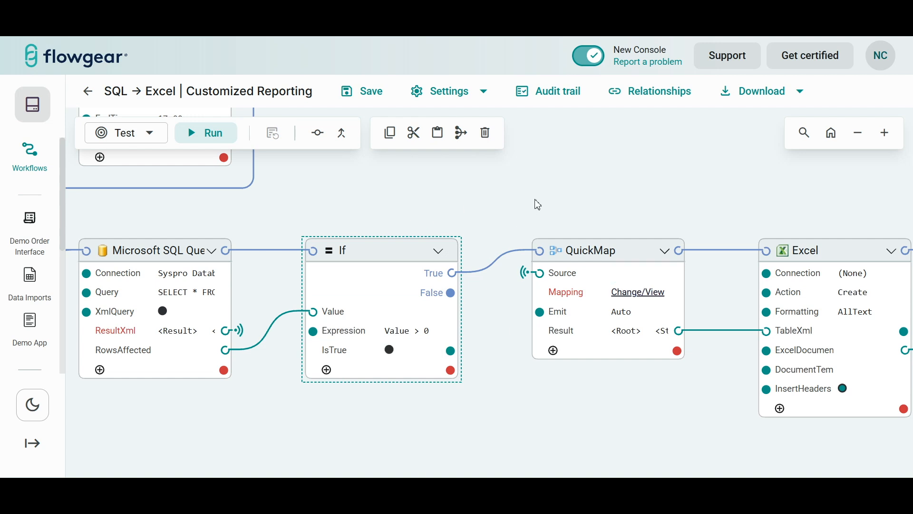
left_click_drag(596, 195, 382, 234)
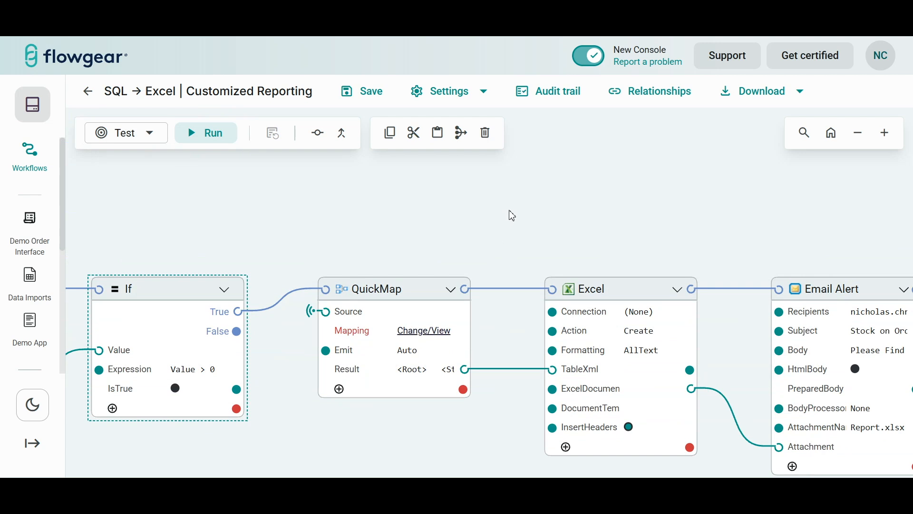
left_click_drag(509, 211, 395, 189)
left_click_drag(570, 216, 438, 189)
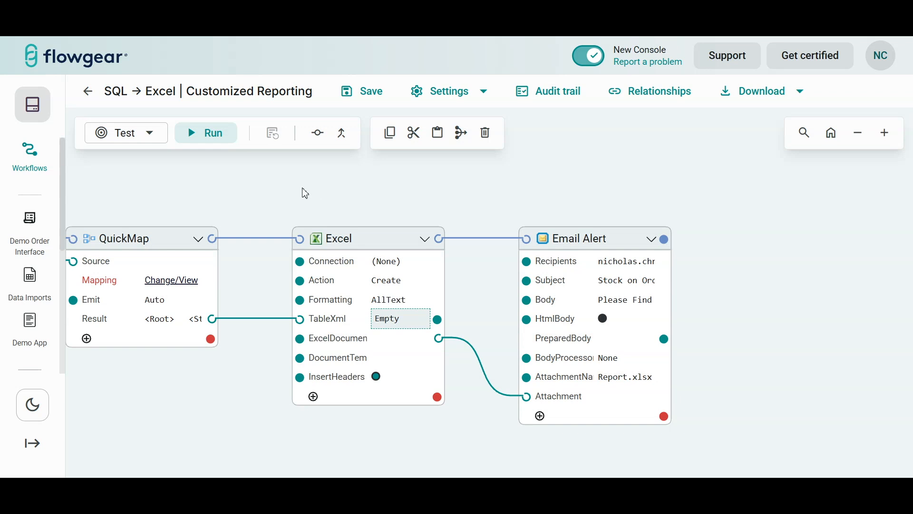
left_click_drag(277, 199, 357, 208)
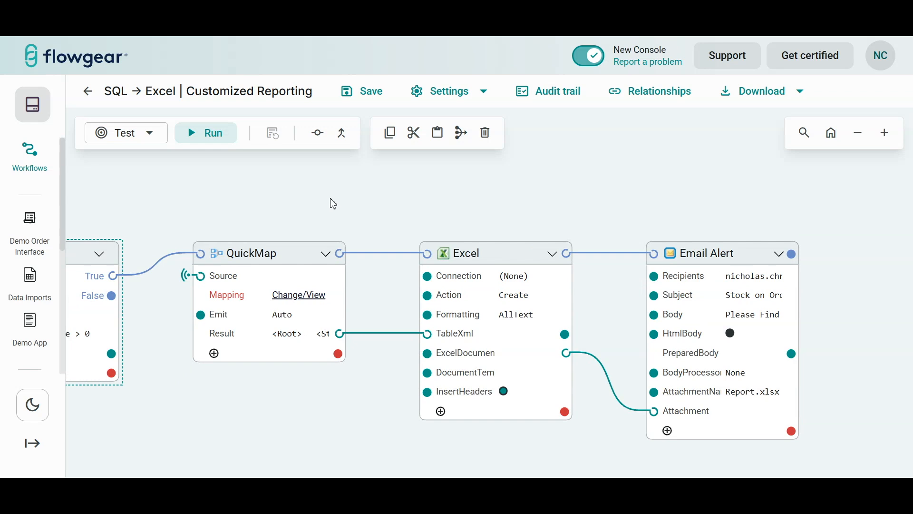
left_click_drag(292, 211, 649, 234)
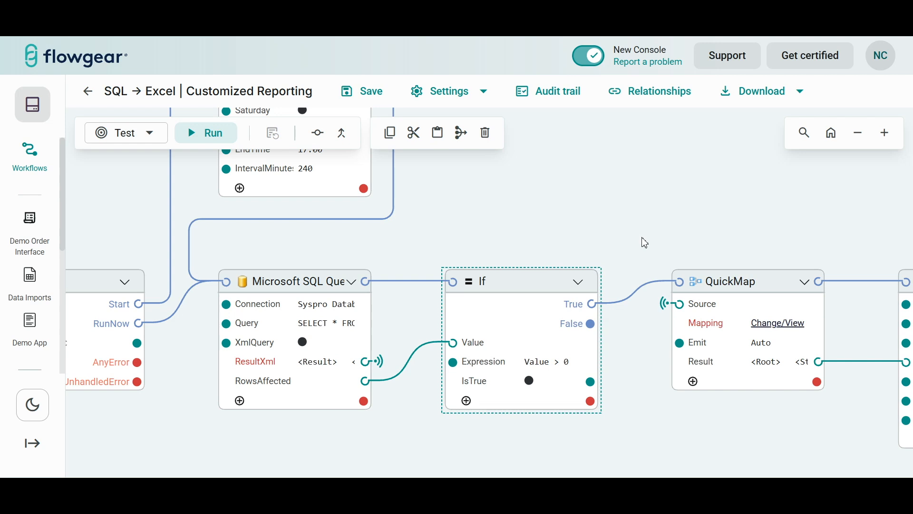
Open the node chooser for an empty canvas area beside the Week Scheduler node
left_click_drag(620, 180, 539, 299)
left_click_drag(486, 257, 475, 363)
left_click(440, 217)
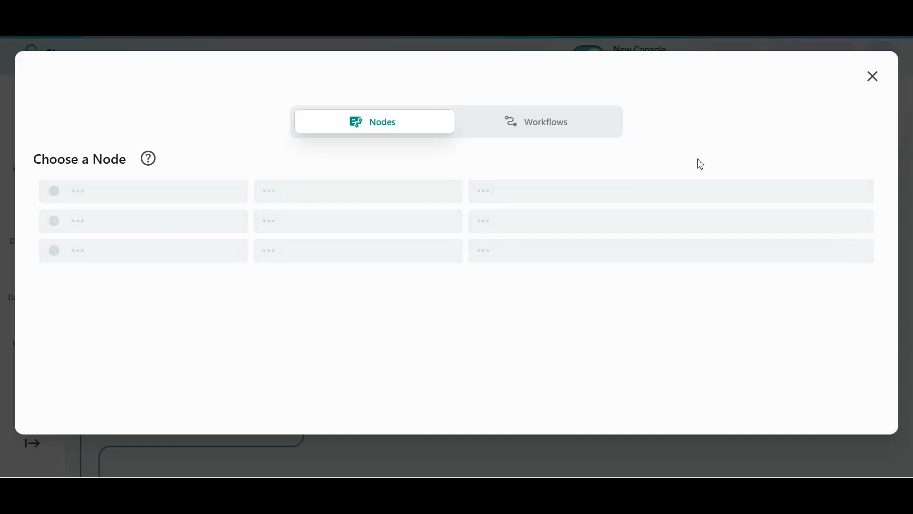